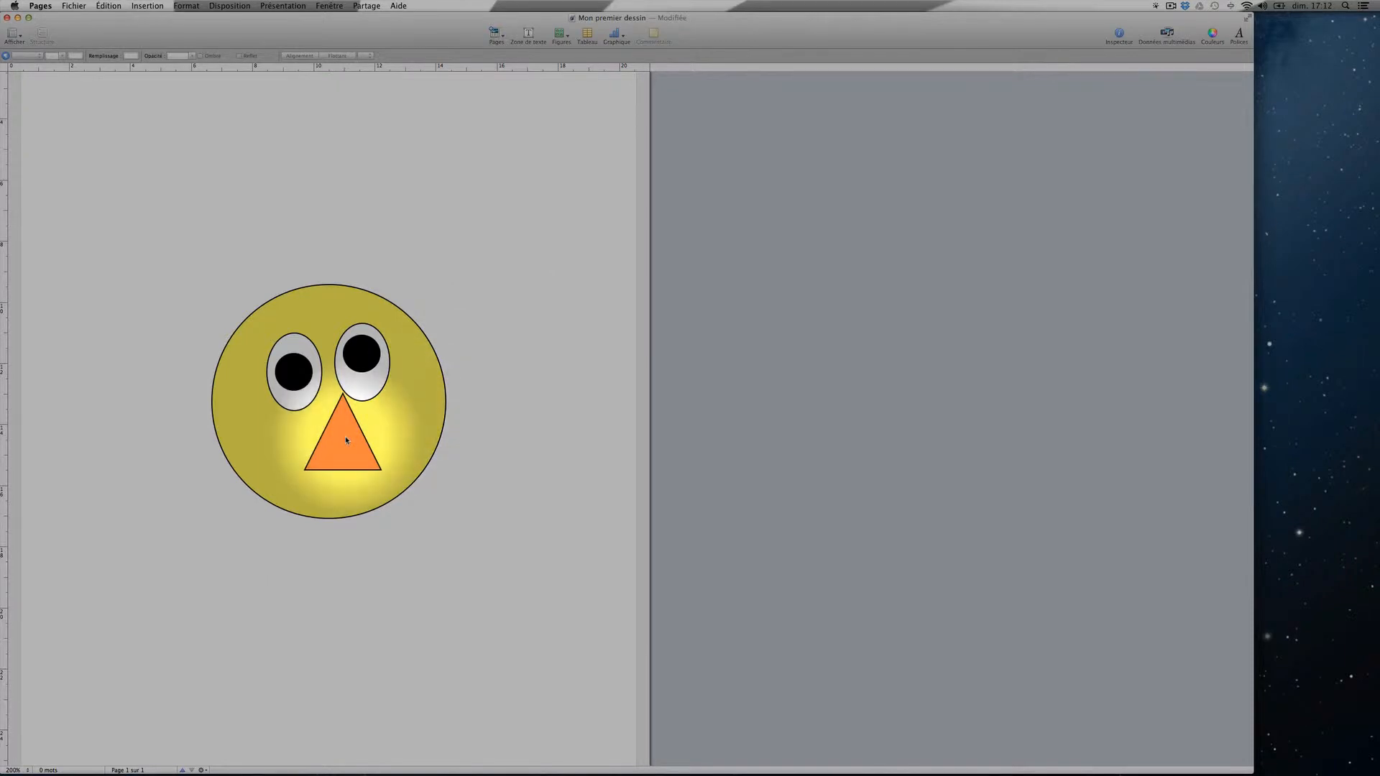
# - Move the orange triangle along the yellow circle's lower edge until it sits at x 11.25 cm, y 14.57 cm
pyautogui.moveTo(345, 436); pyautogui.dragTo(334, 484)
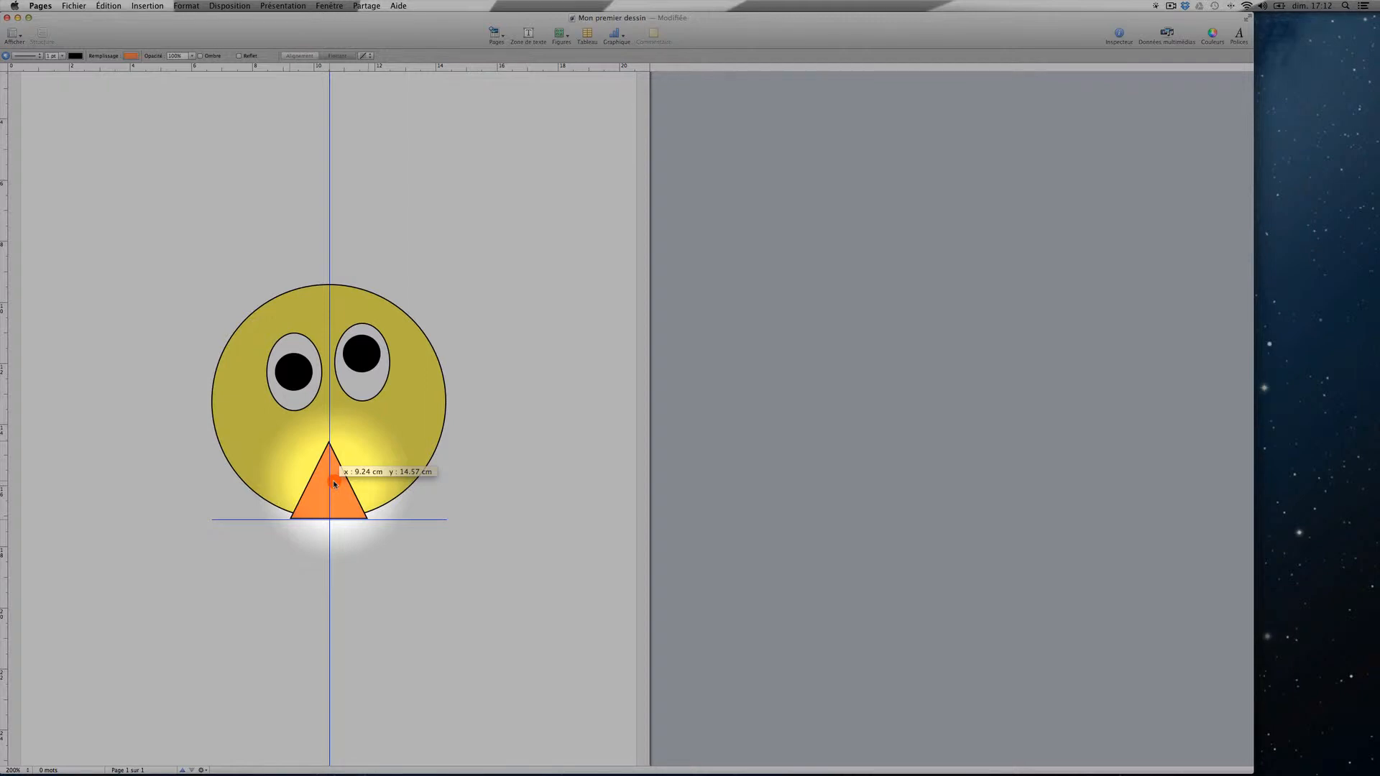
pyautogui.moveTo(334, 484); pyautogui.dragTo(464, 487)
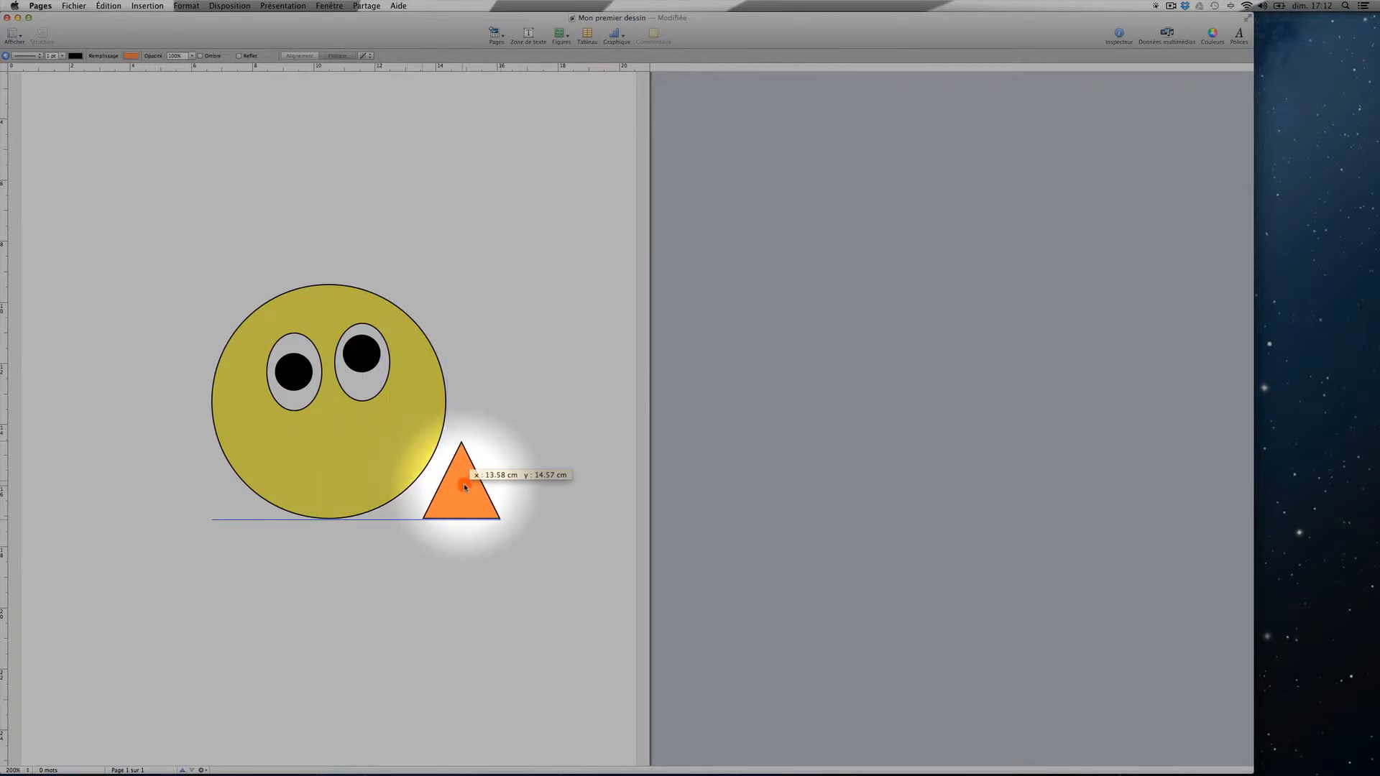
pyautogui.moveTo(464, 487); pyautogui.dragTo(450, 487)
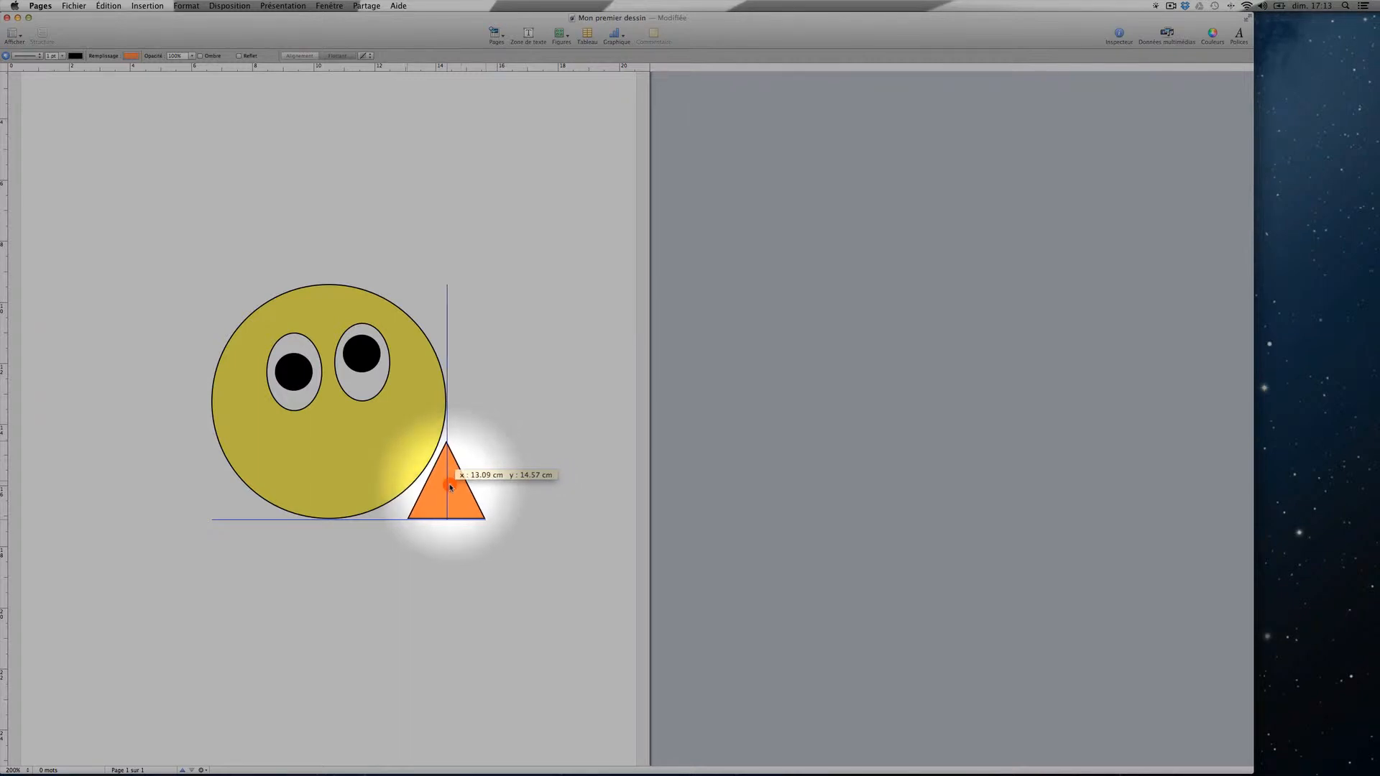
pyautogui.moveTo(450, 487); pyautogui.dragTo(435, 488)
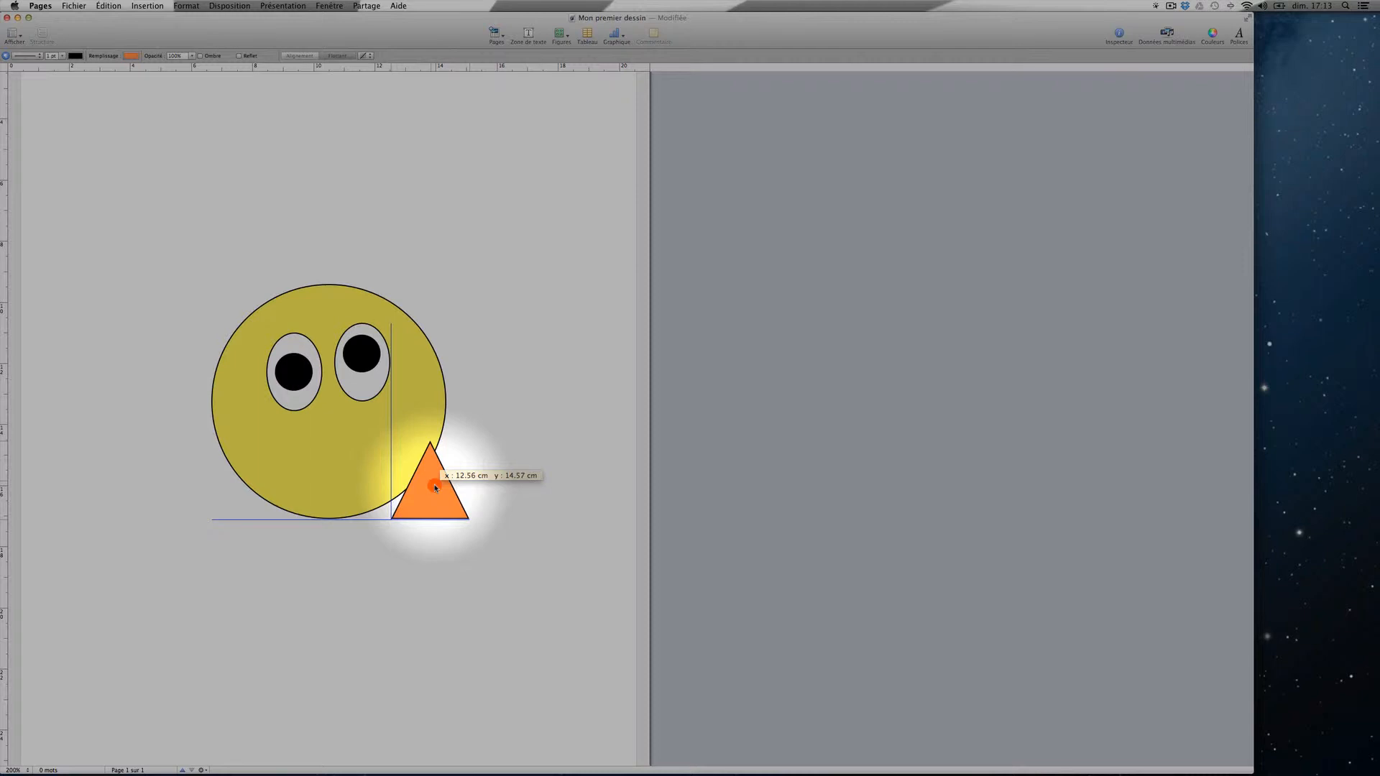
pyautogui.moveTo(434, 488); pyautogui.dragTo(423, 488)
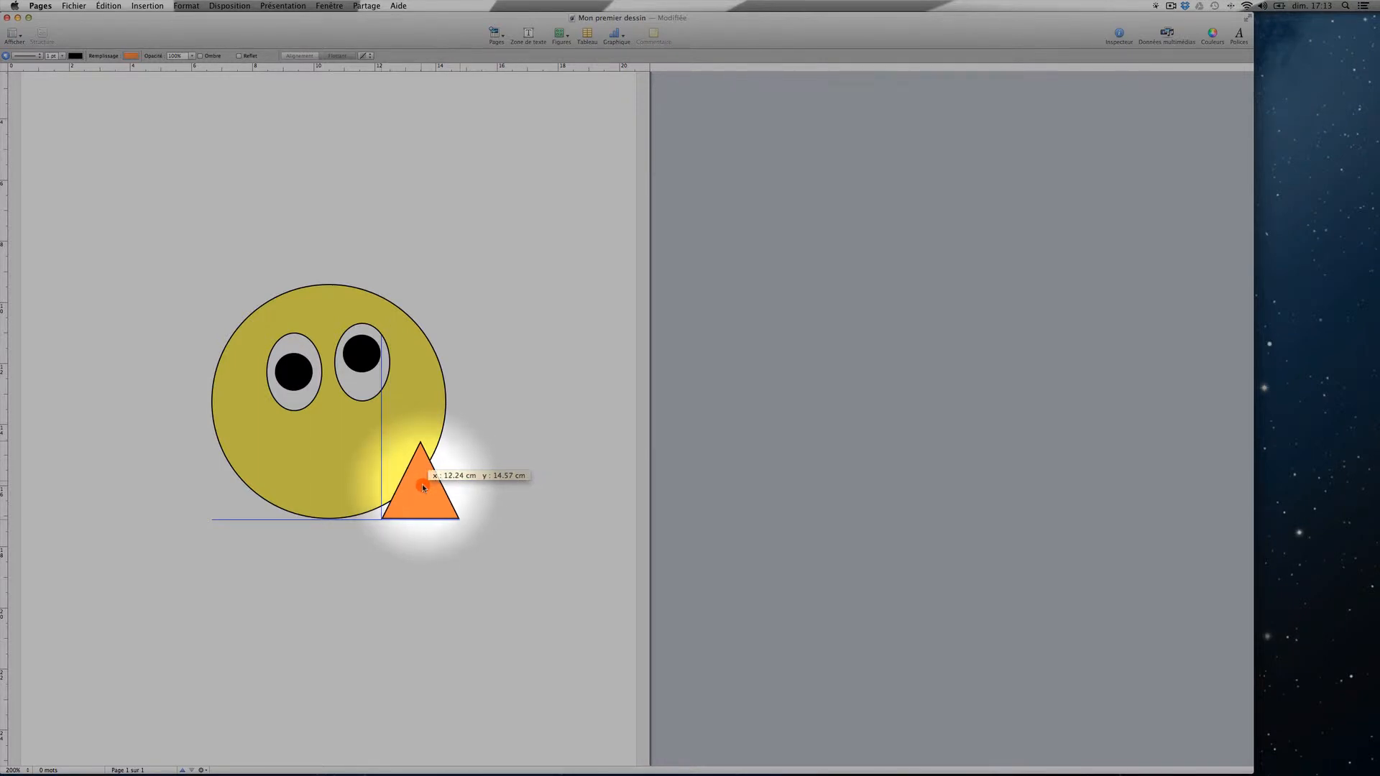
pyautogui.moveTo(423, 488); pyautogui.dragTo(413, 488)
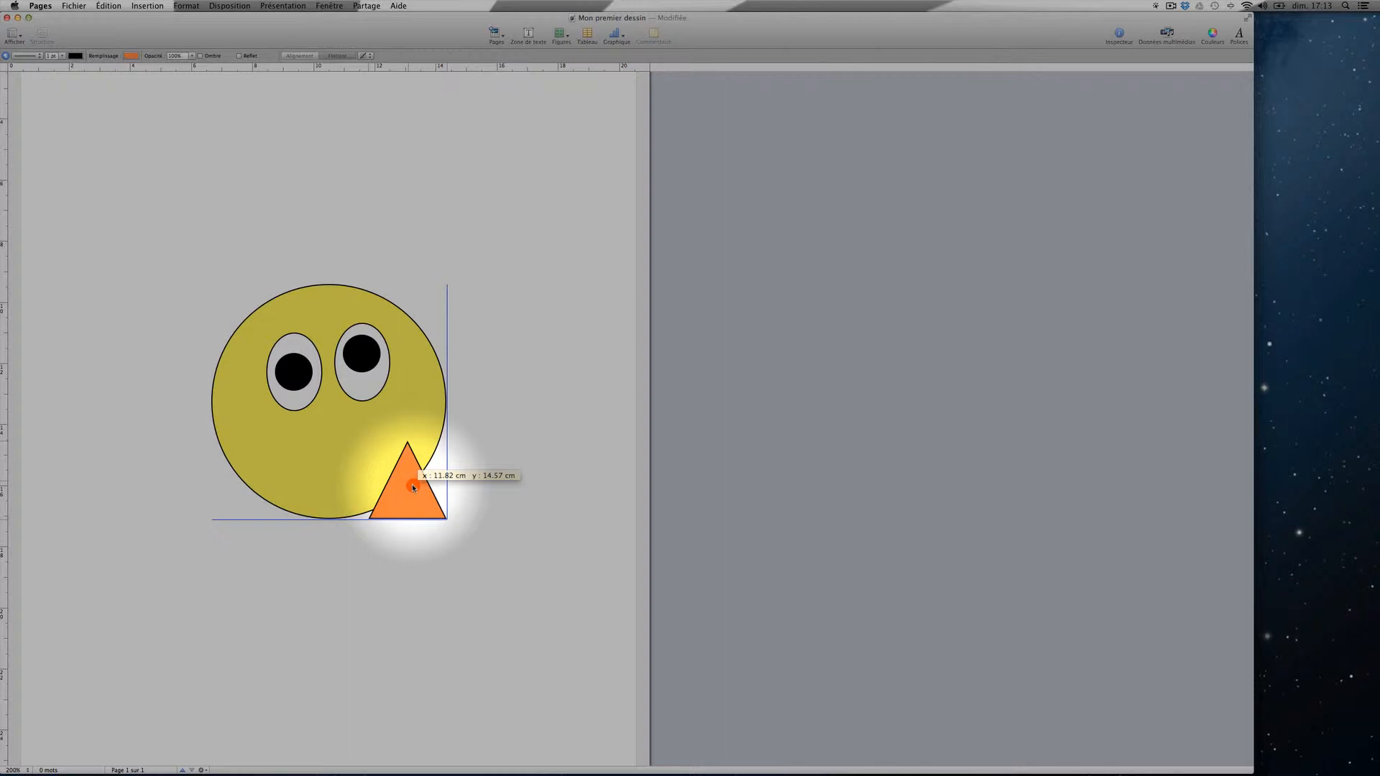
pyautogui.moveTo(414, 487); pyautogui.dragTo(406, 487)
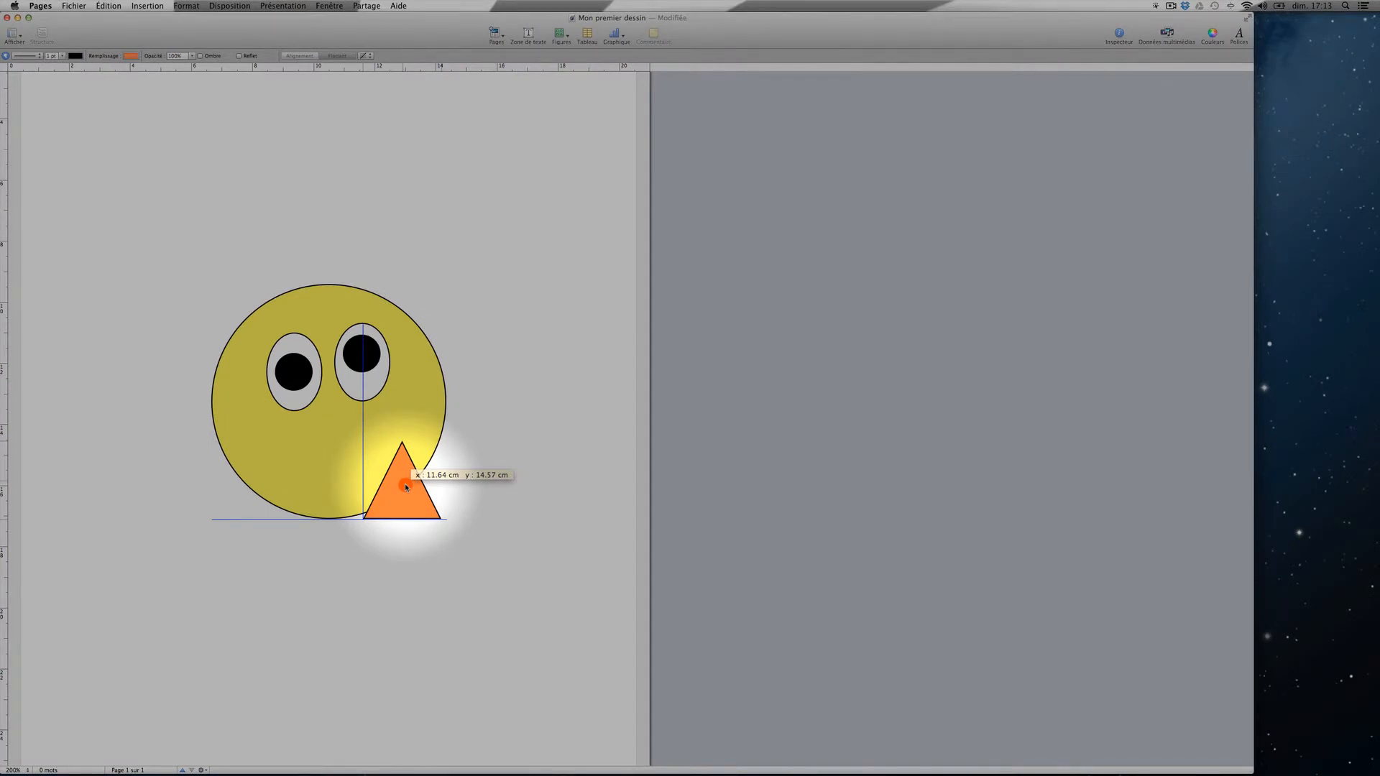
pyautogui.moveTo(406, 487); pyautogui.dragTo(397, 488)
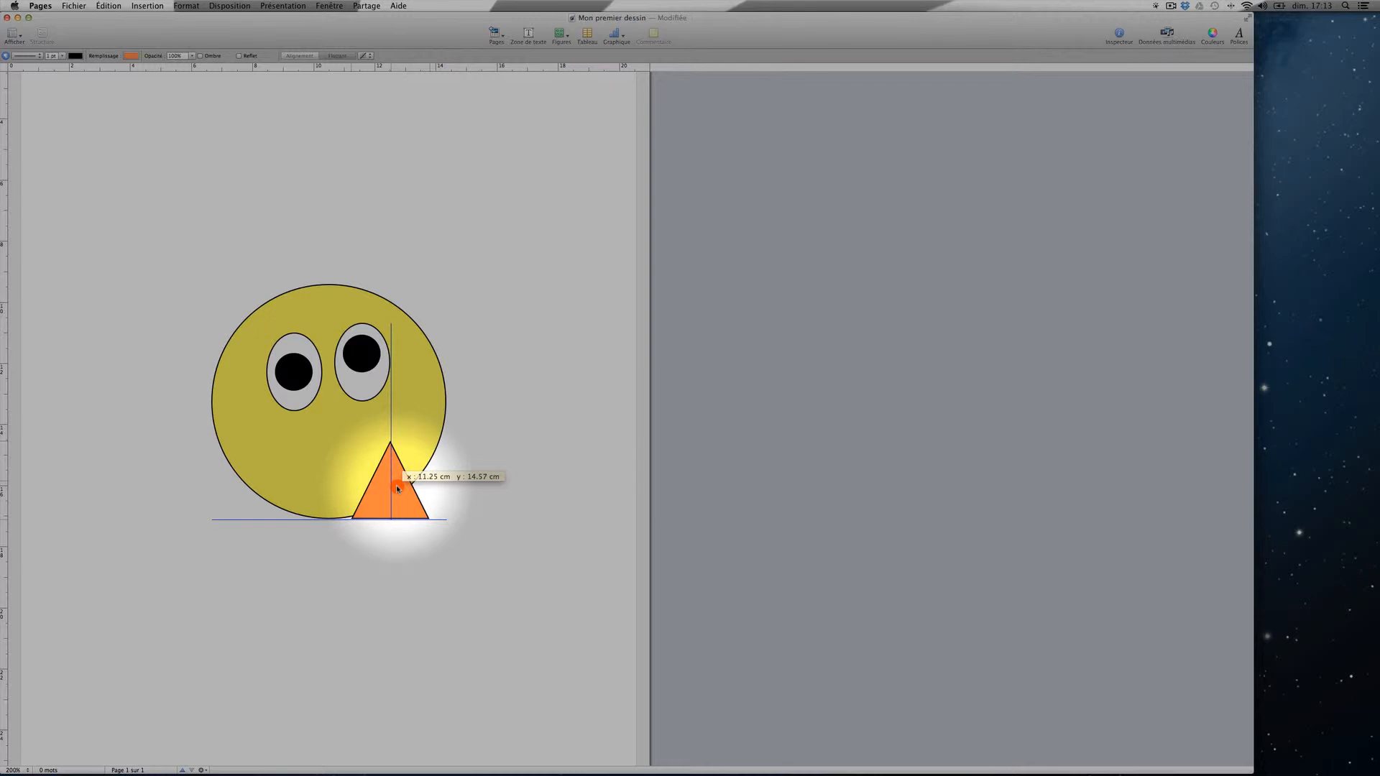
pyautogui.moveTo(396, 488); pyautogui.dragTo(391, 489)
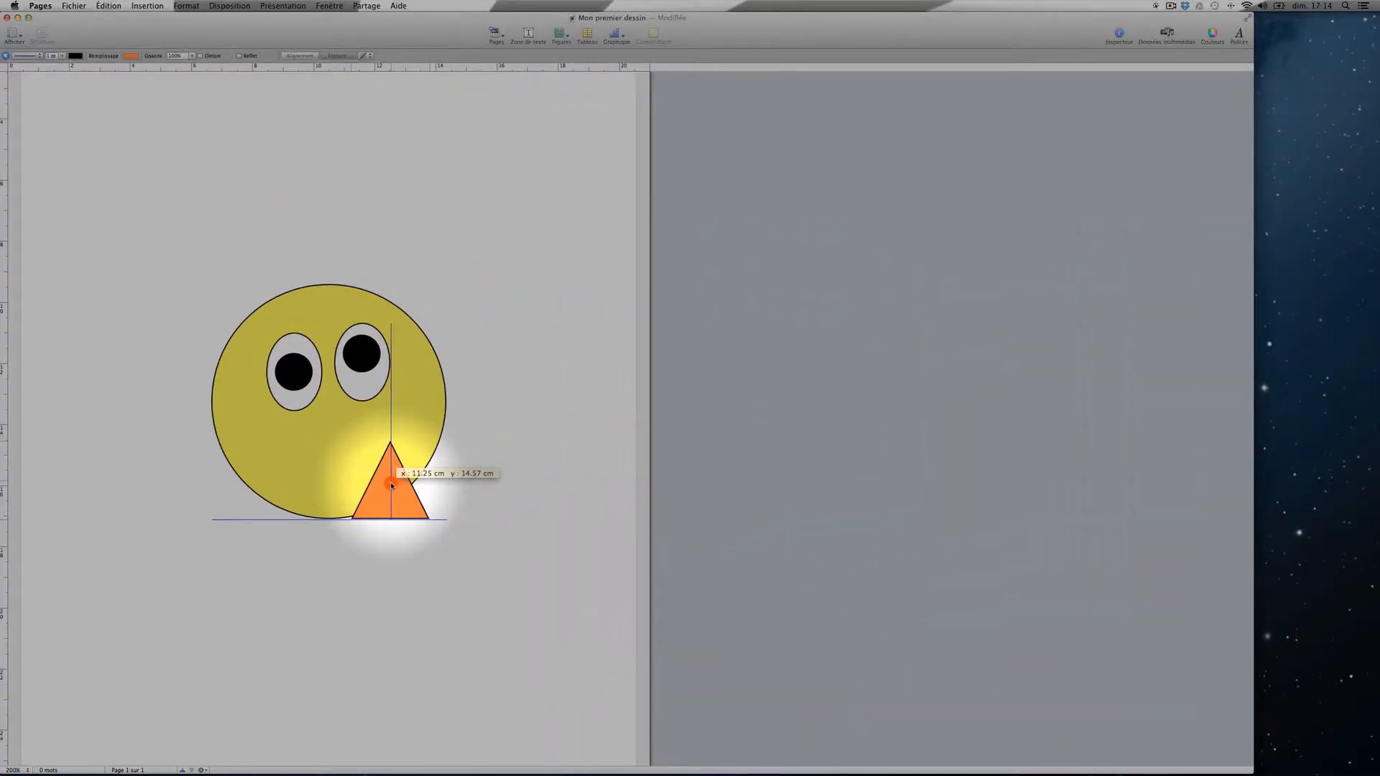
# - Raise the orange triangle and place it on the yellow circle's vertical centre line at x 9.24 cm, y 12.95 cm
pyautogui.moveTo(391, 486); pyautogui.dragTo(393, 466)
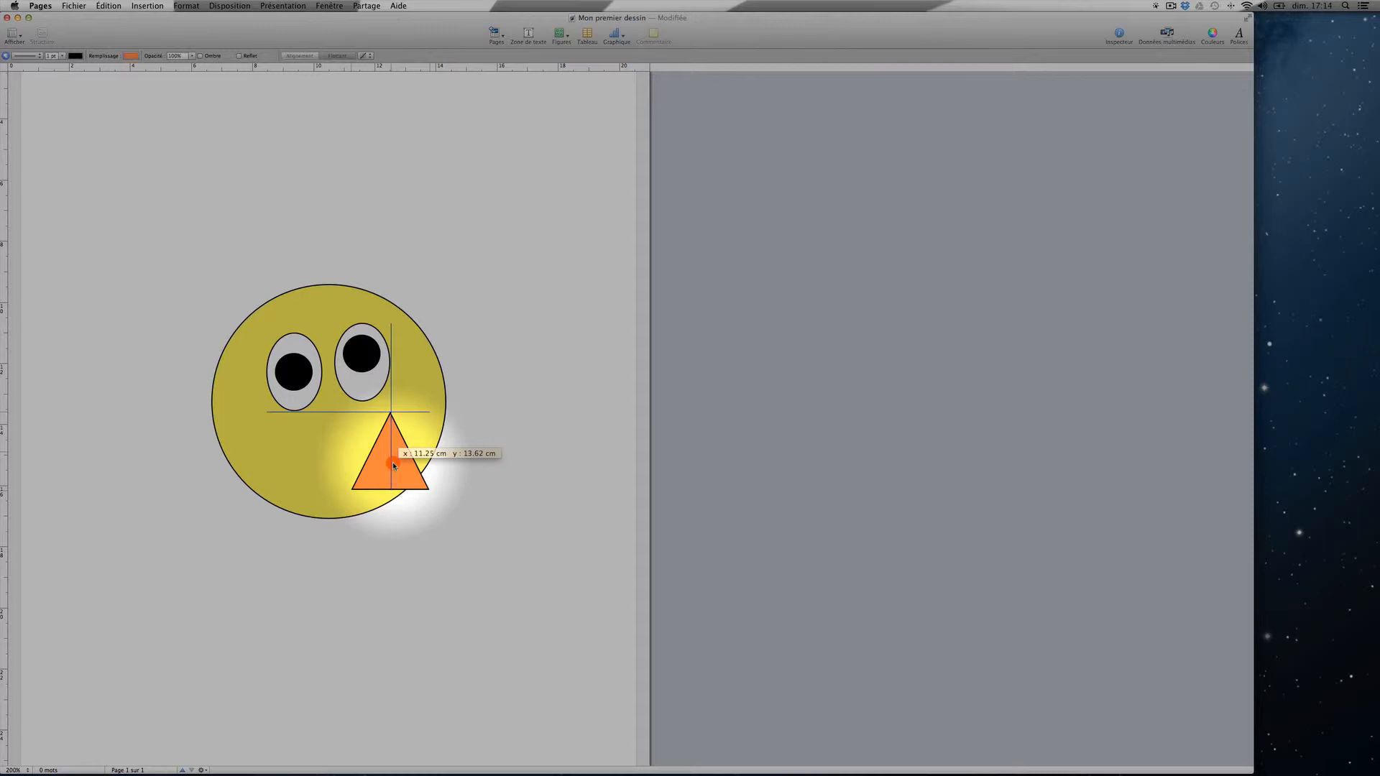
pyautogui.moveTo(394, 466); pyautogui.dragTo(394, 455)
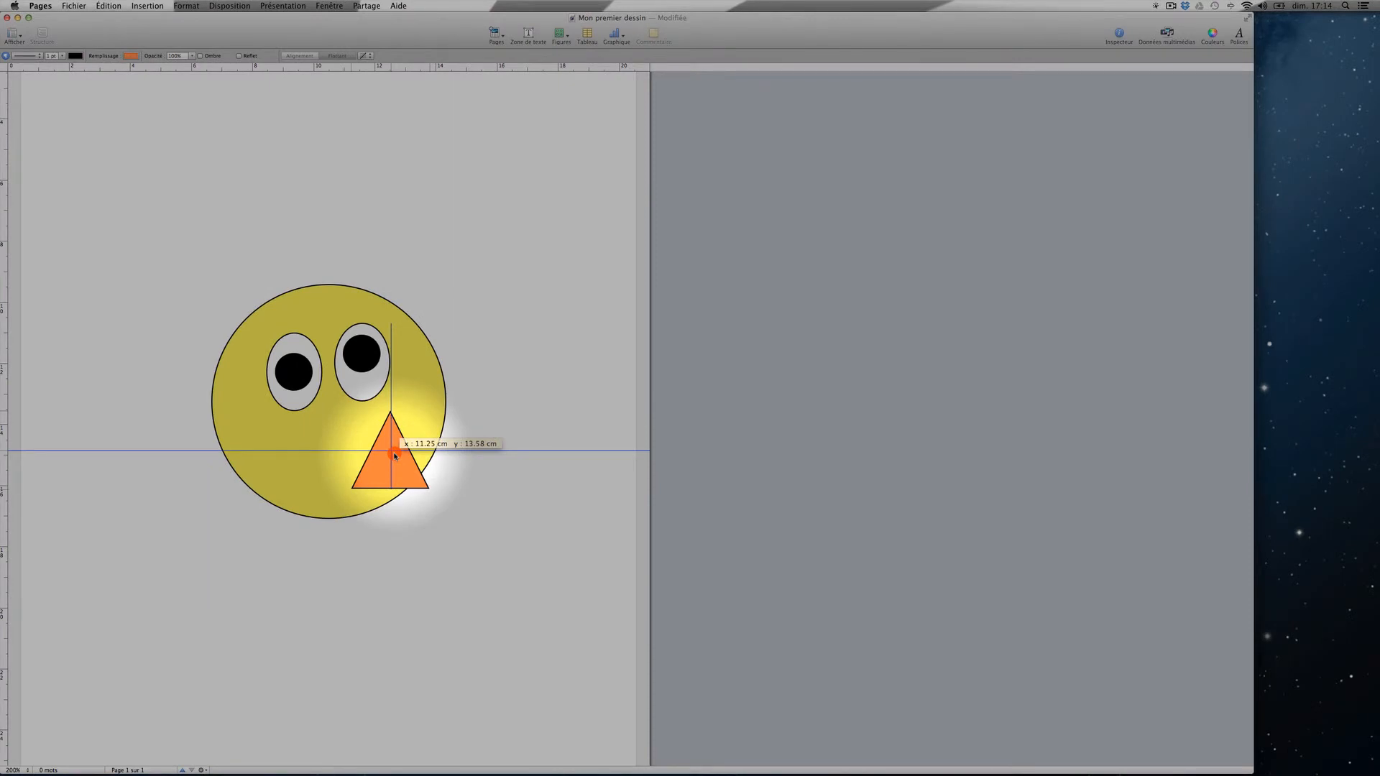
pyautogui.moveTo(394, 456); pyautogui.dragTo(397, 450)
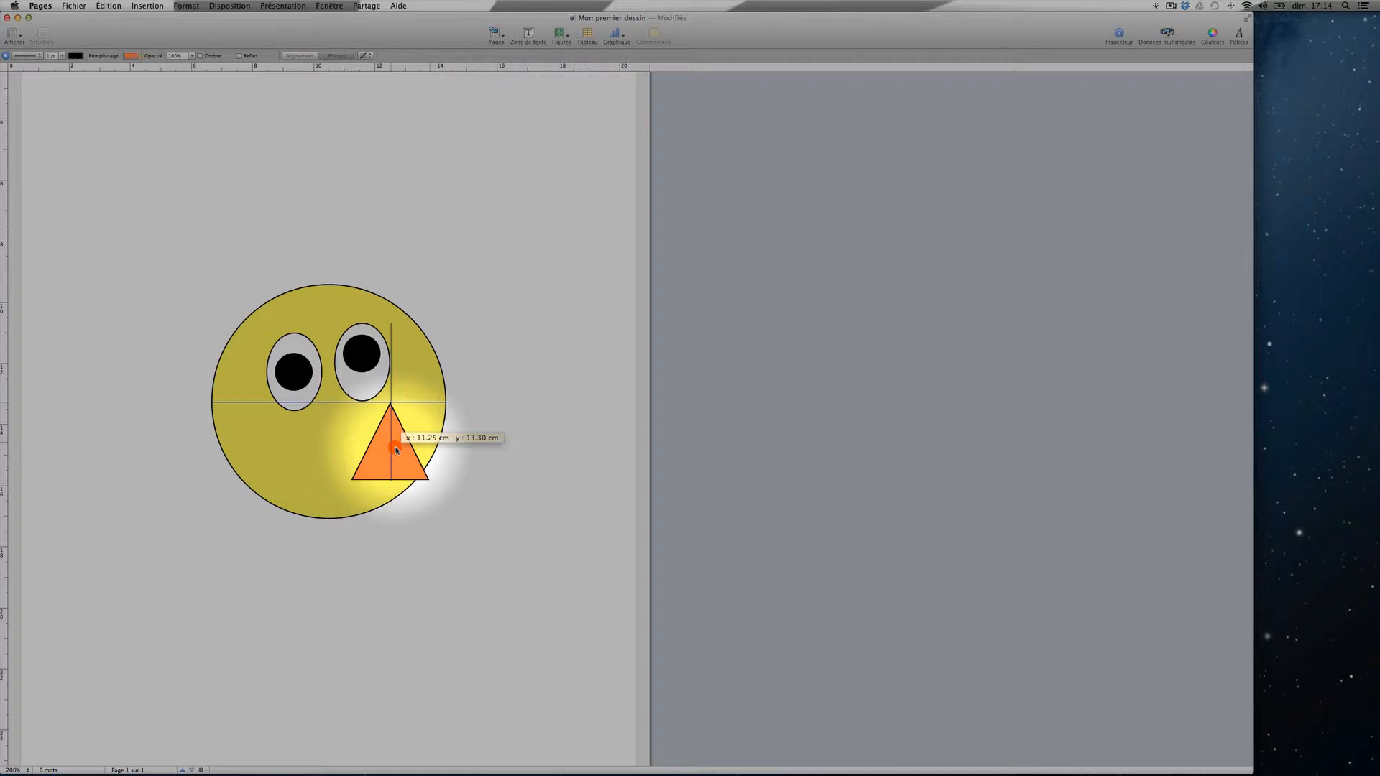
pyautogui.moveTo(396, 450); pyautogui.dragTo(399, 417)
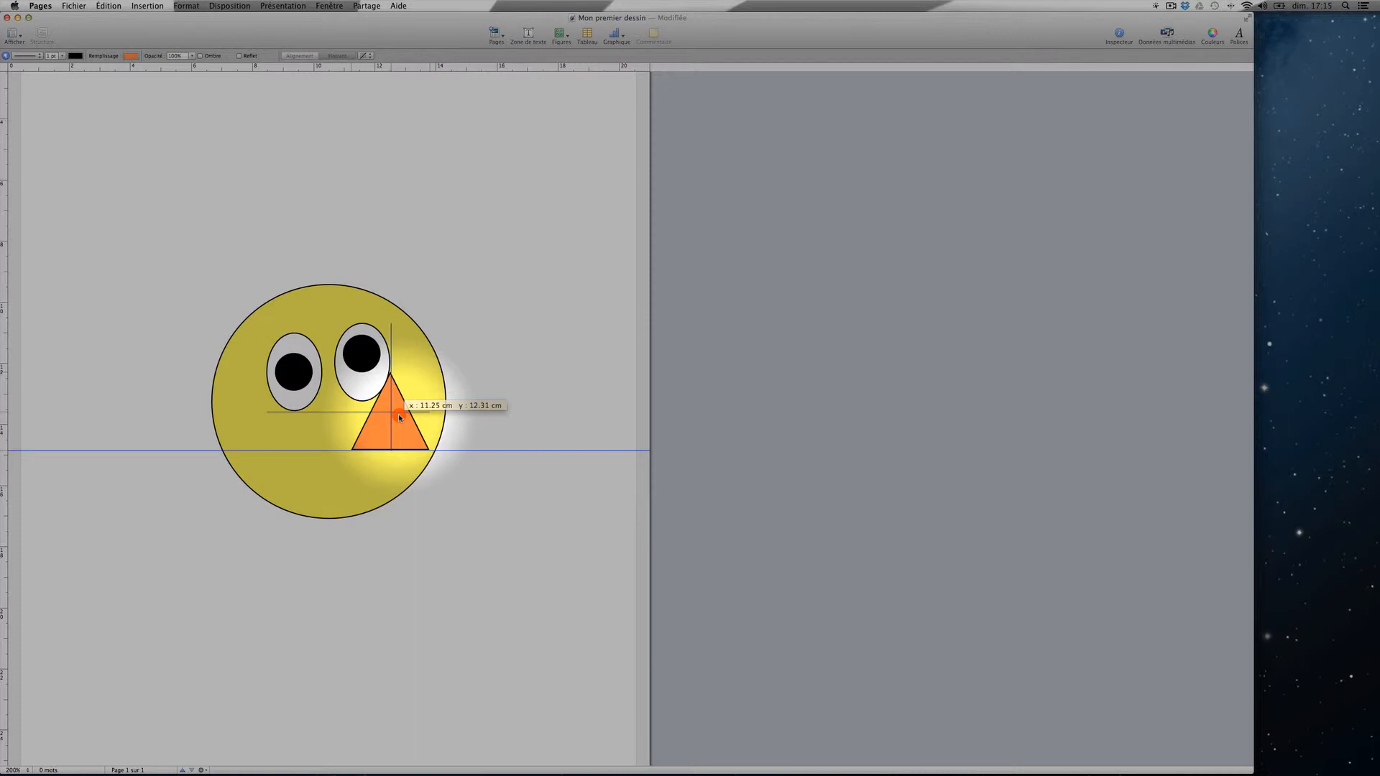
pyautogui.moveTo(400, 417); pyautogui.dragTo(332, 431)
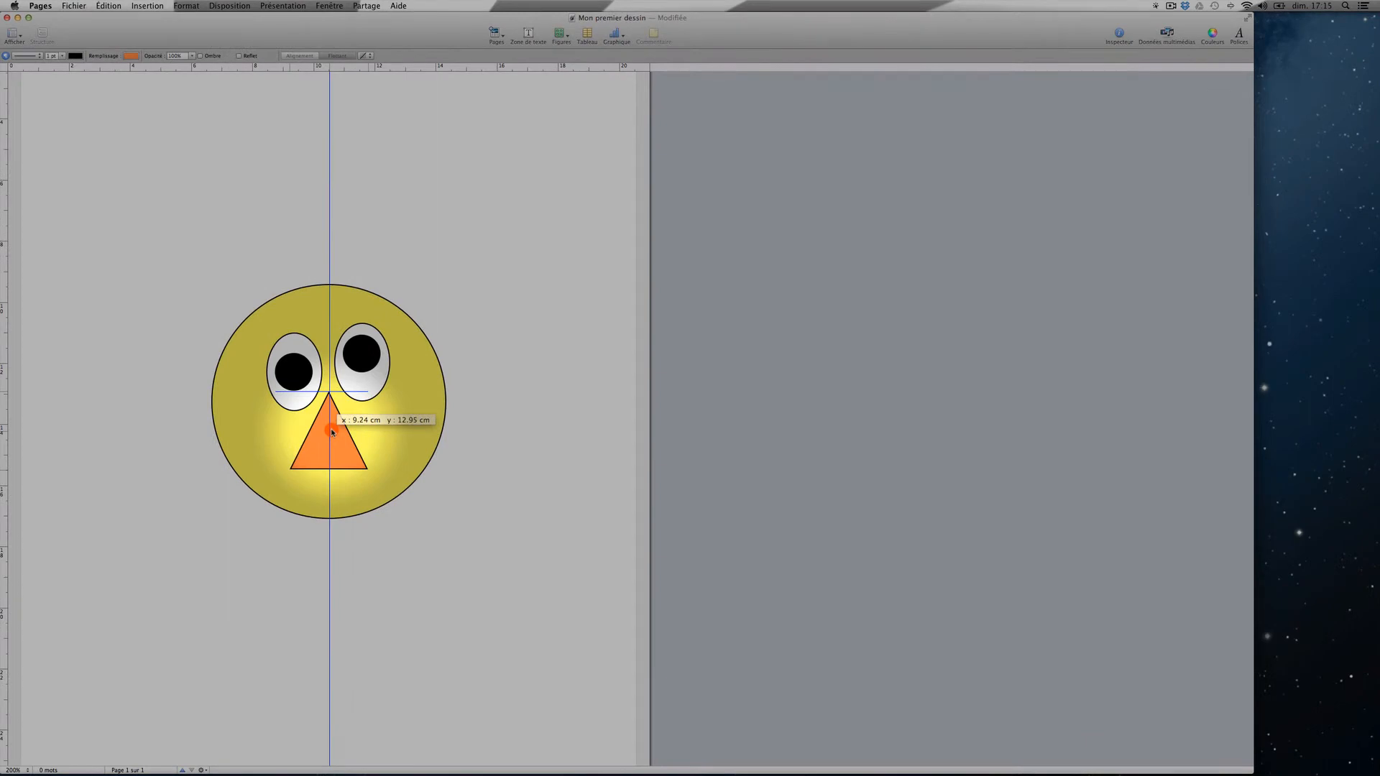
pyautogui.moveTo(332, 431); pyautogui.dragTo(332, 431)
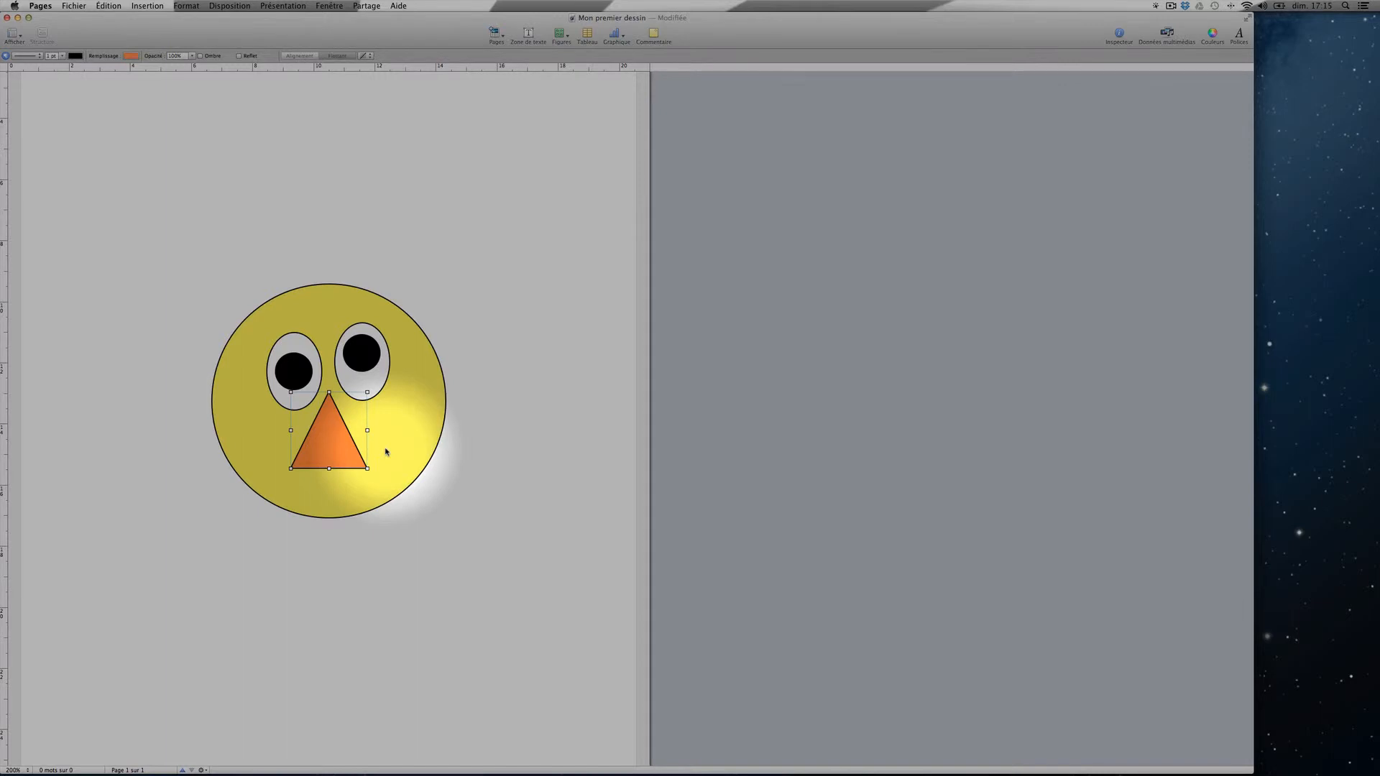
# - Add the yellow circle to the triangle selection and align both objects at their horizontal centres
pyautogui.keyDown('shift'); pyautogui.click(385, 452); pyautogui.keyUp('shift')
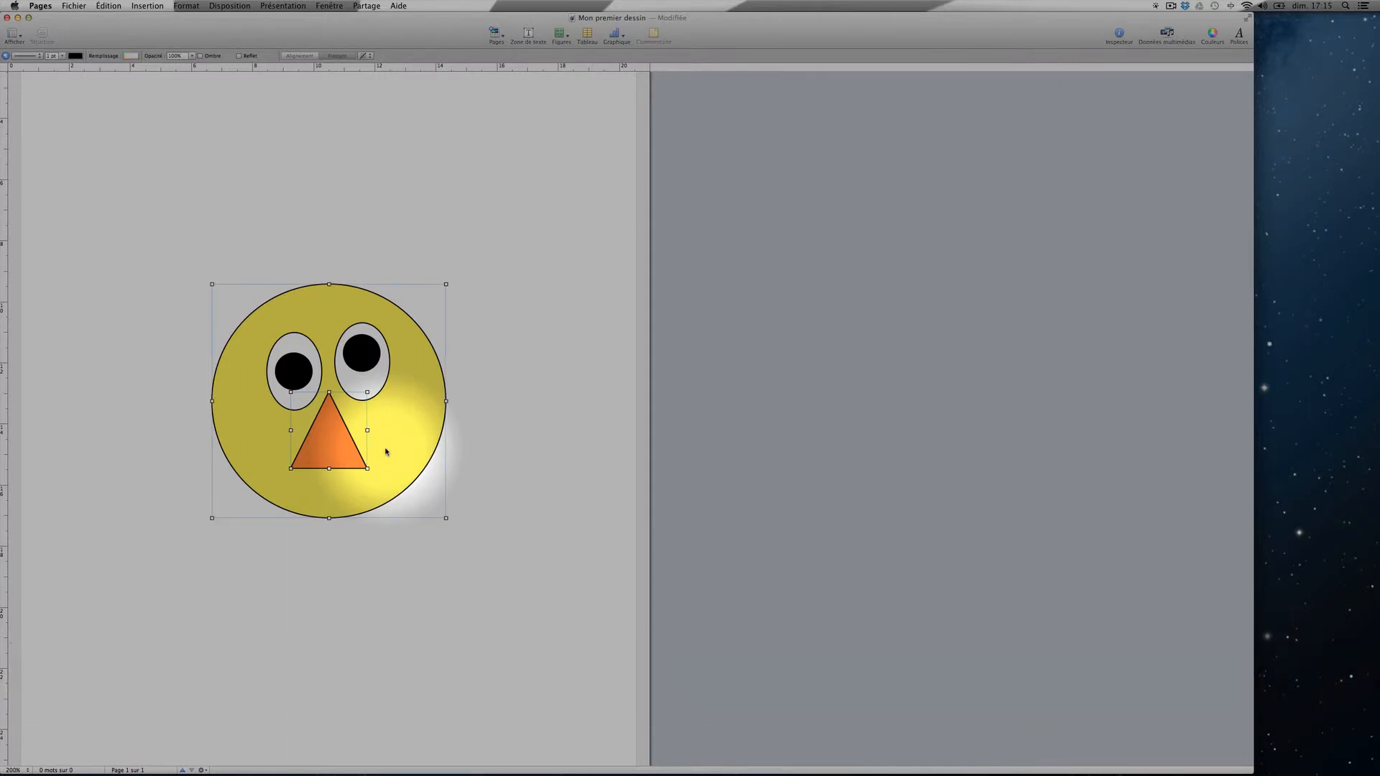
pyautogui.click(231, 7)
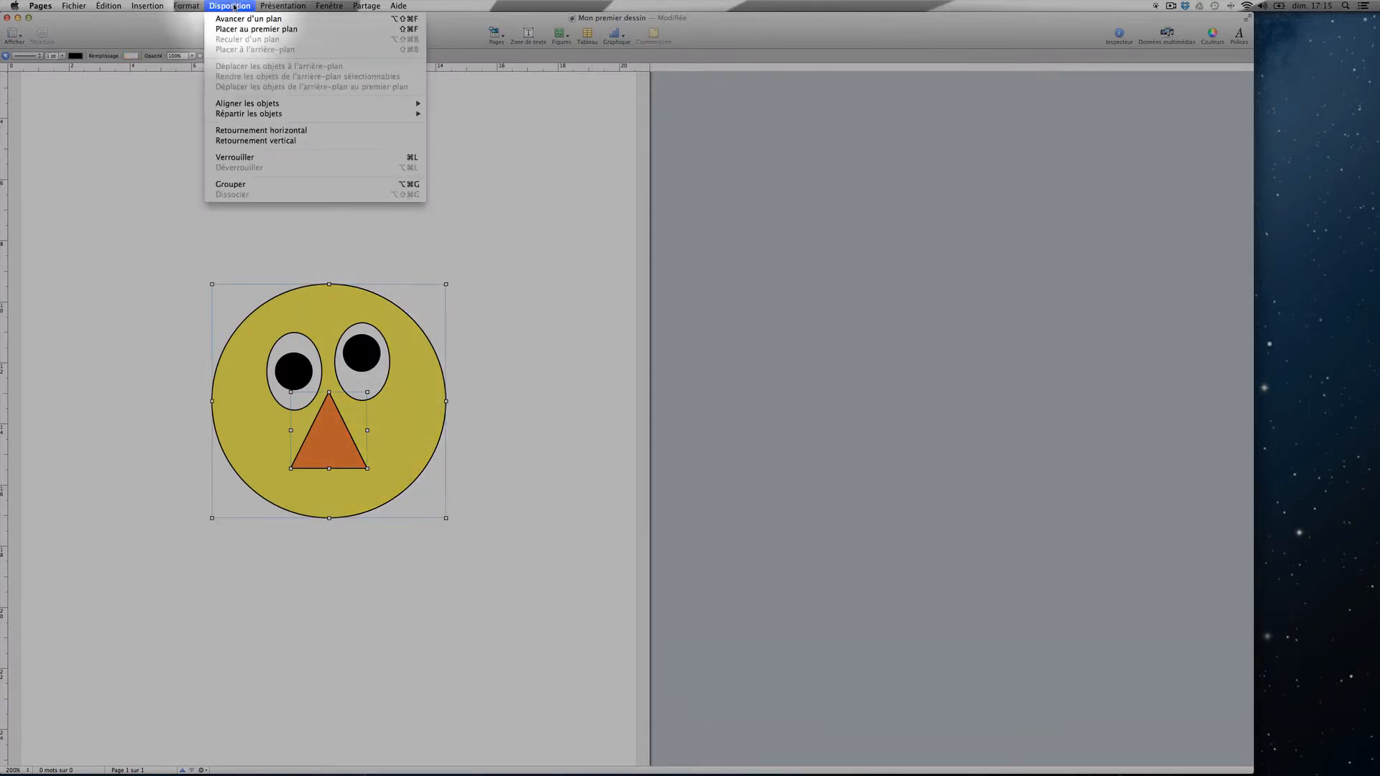
pyautogui.moveTo(290, 105)
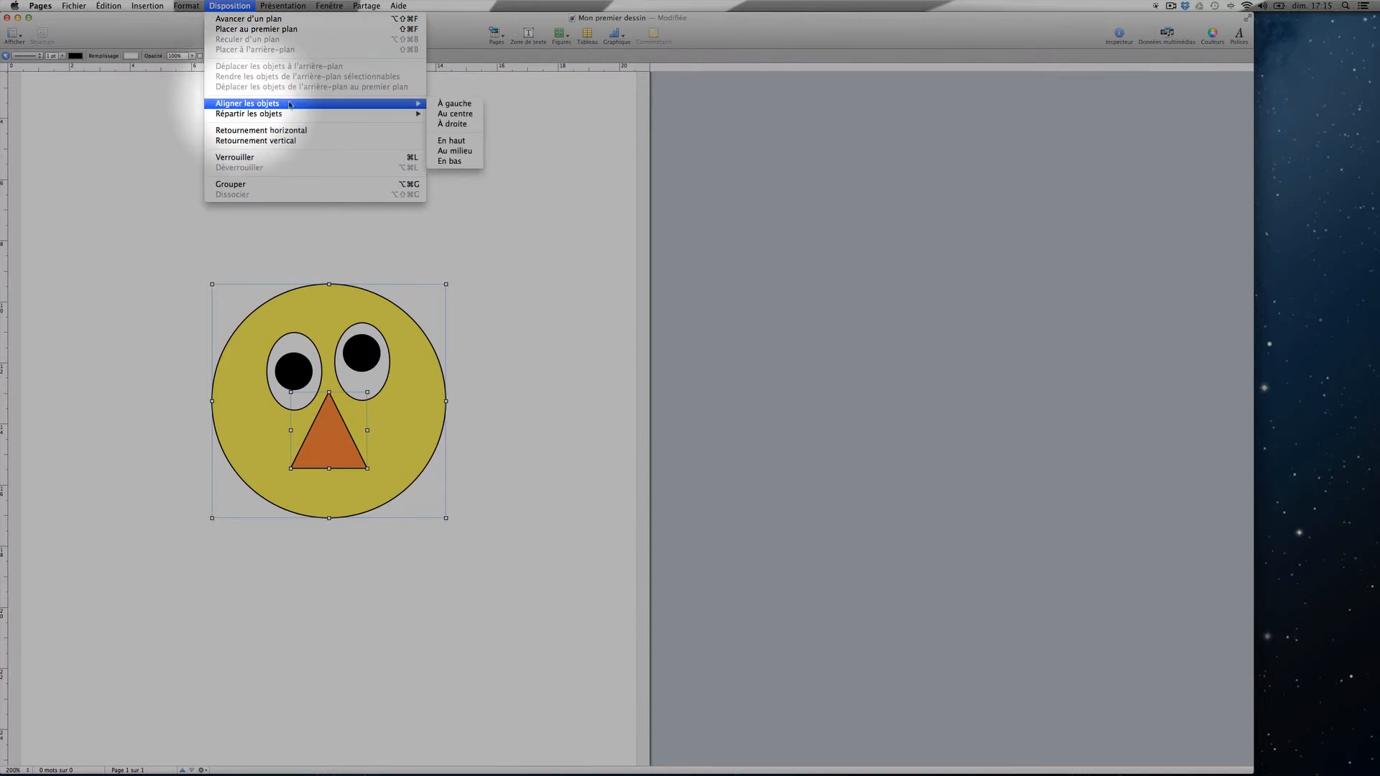
pyautogui.click(439, 115)
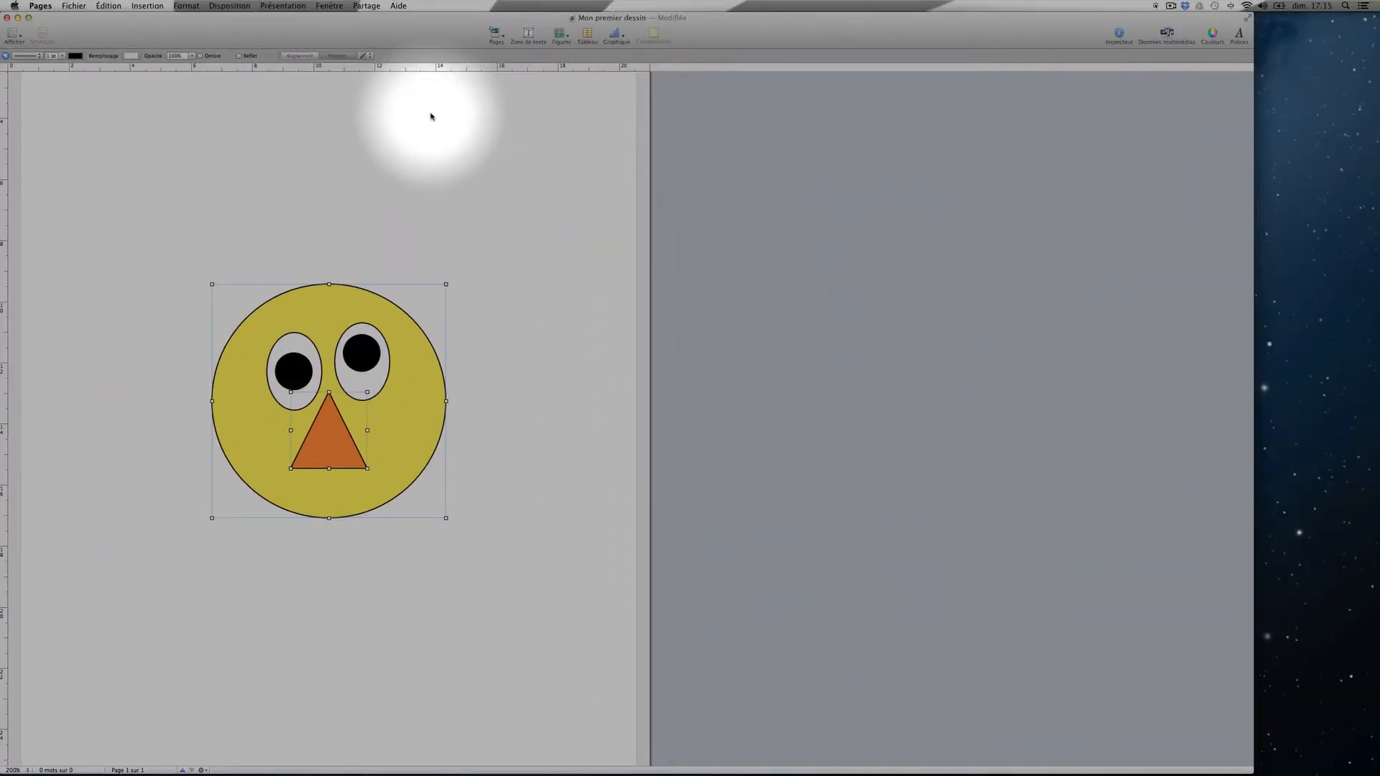
# - Align the triangle and the yellow circle at their vertical middles and group them
pyautogui.click(220, 9)
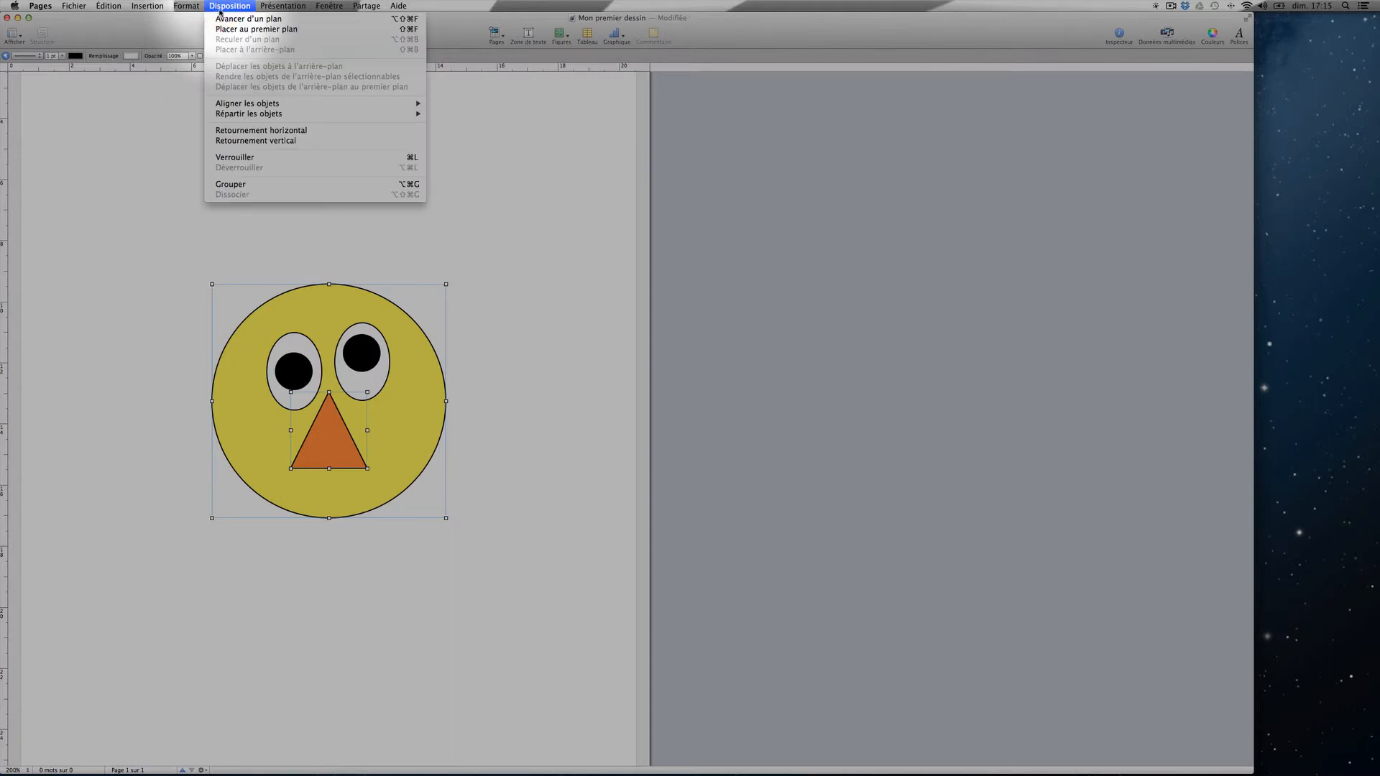
pyautogui.moveTo(234, 106)
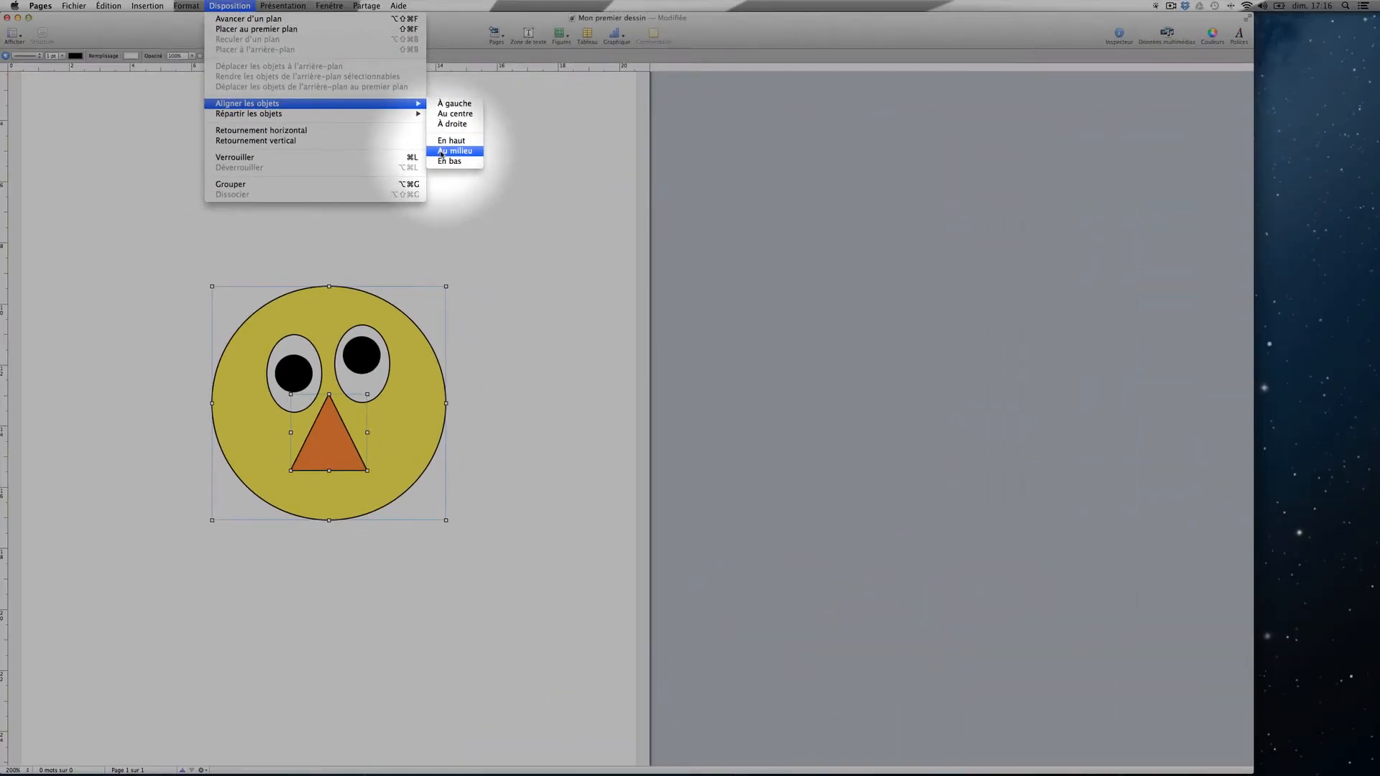
pyautogui.click(441, 151)
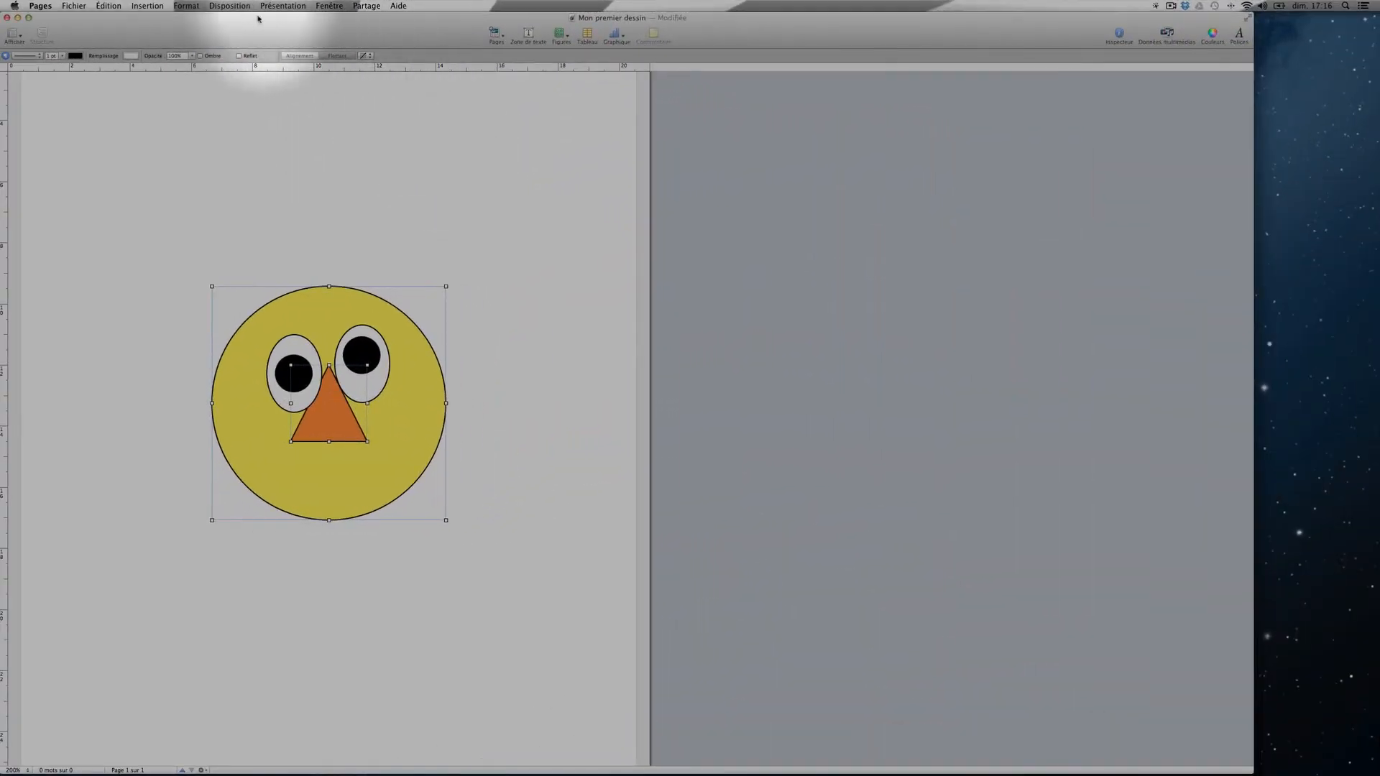
pyautogui.click(241, 5)
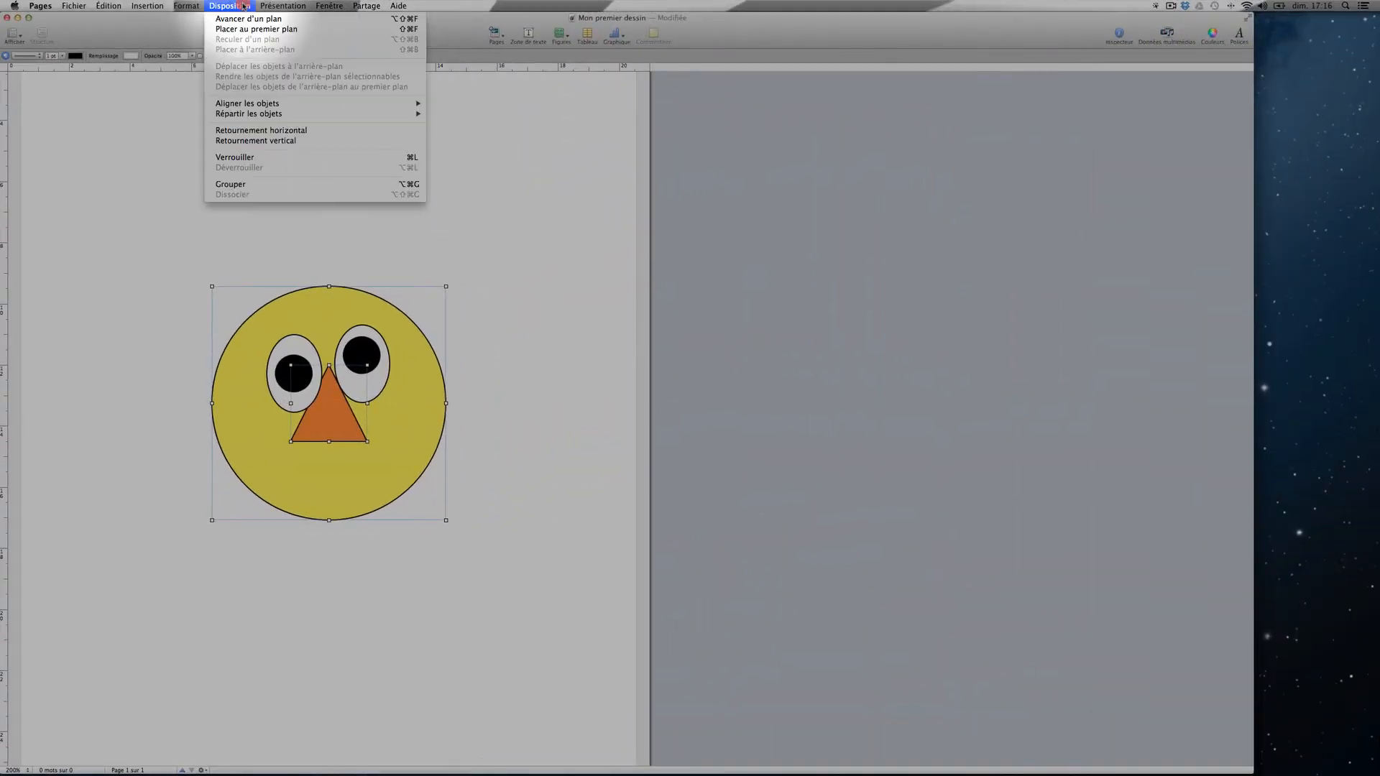
pyautogui.click(258, 184)
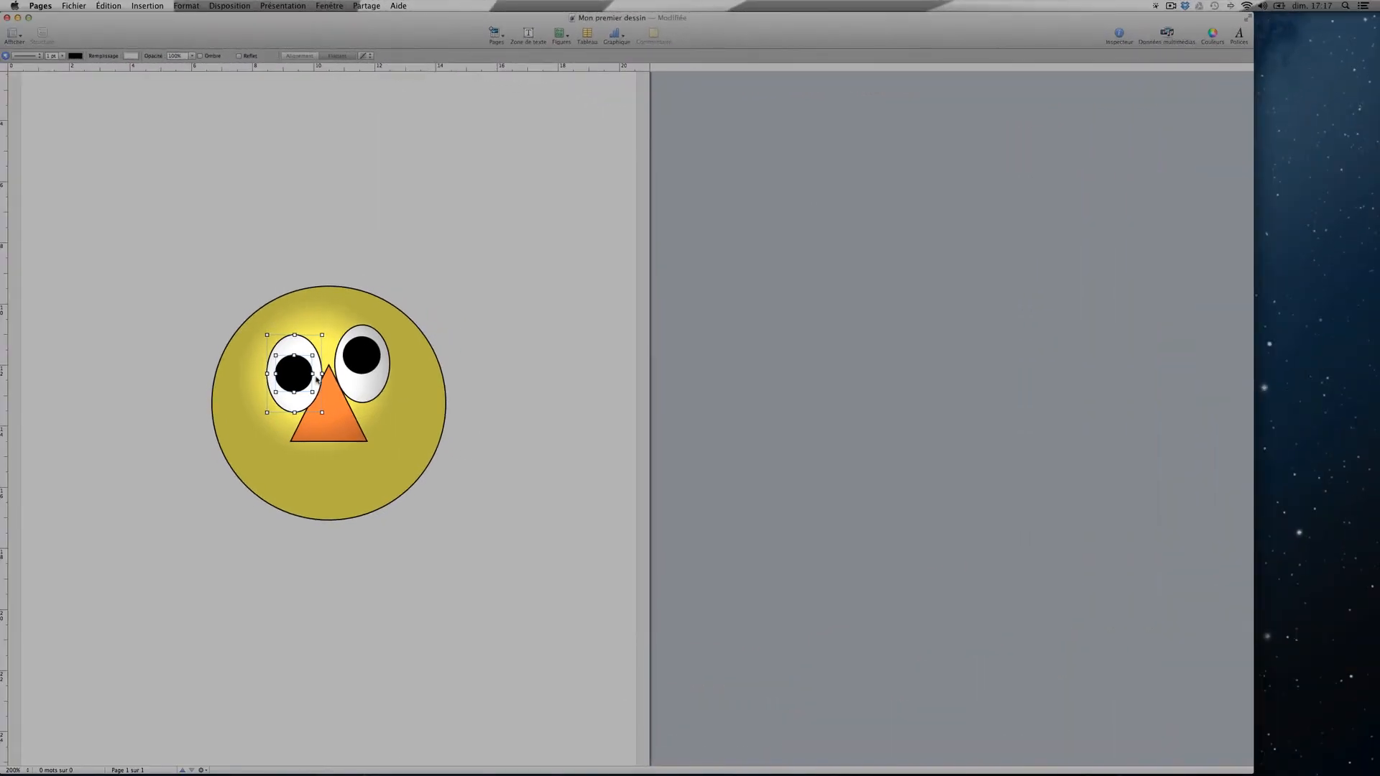
# - Align the left eye's black pupil and white oval at their horizontal centres
pyautogui.click(230, 5)
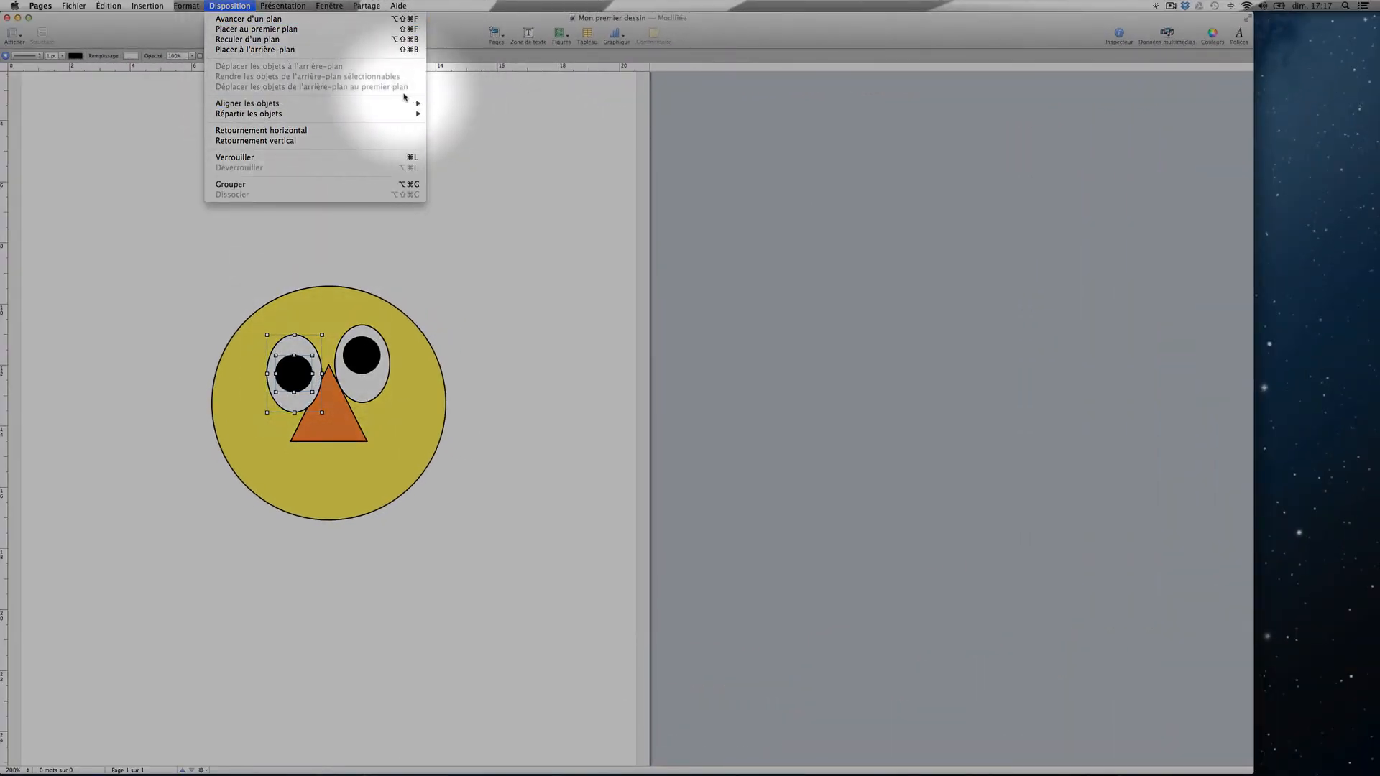
pyautogui.moveTo(402, 104)
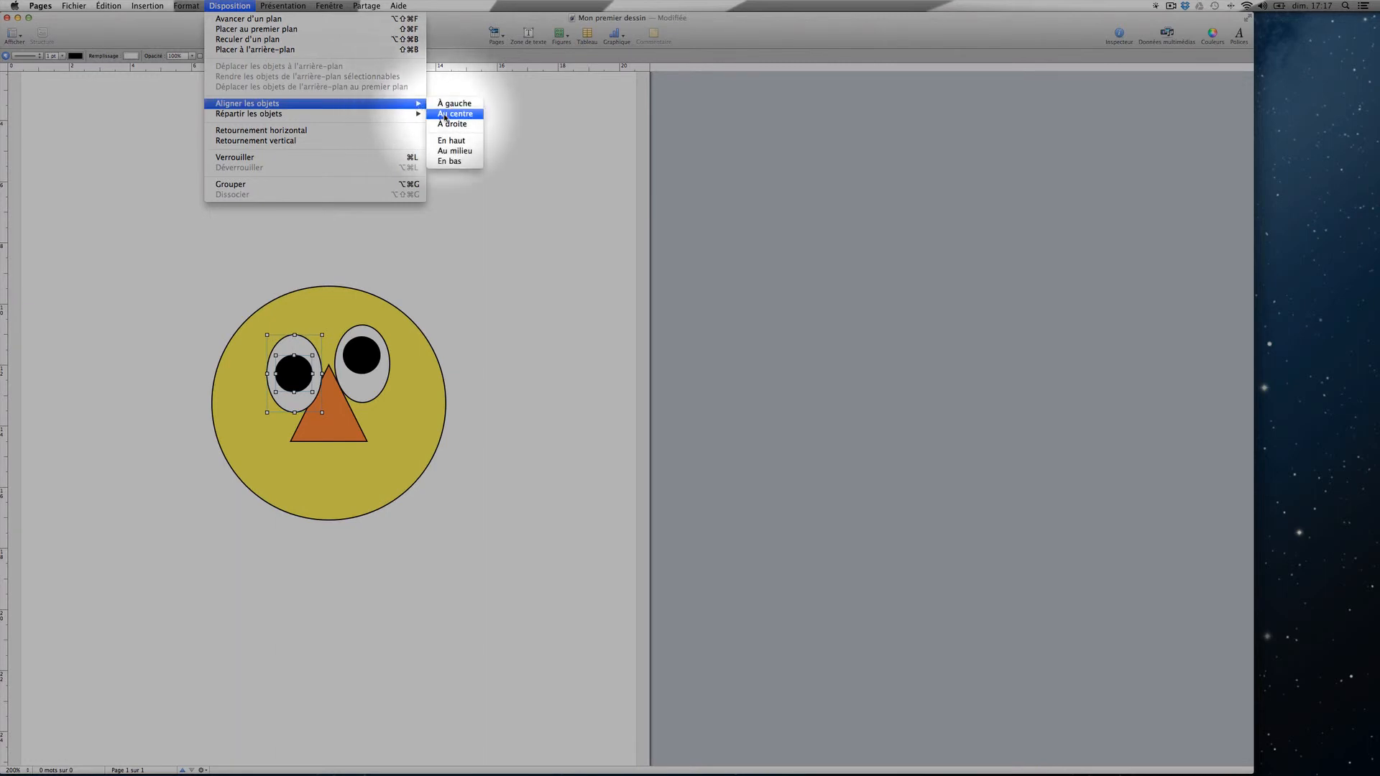
pyautogui.click(445, 115)
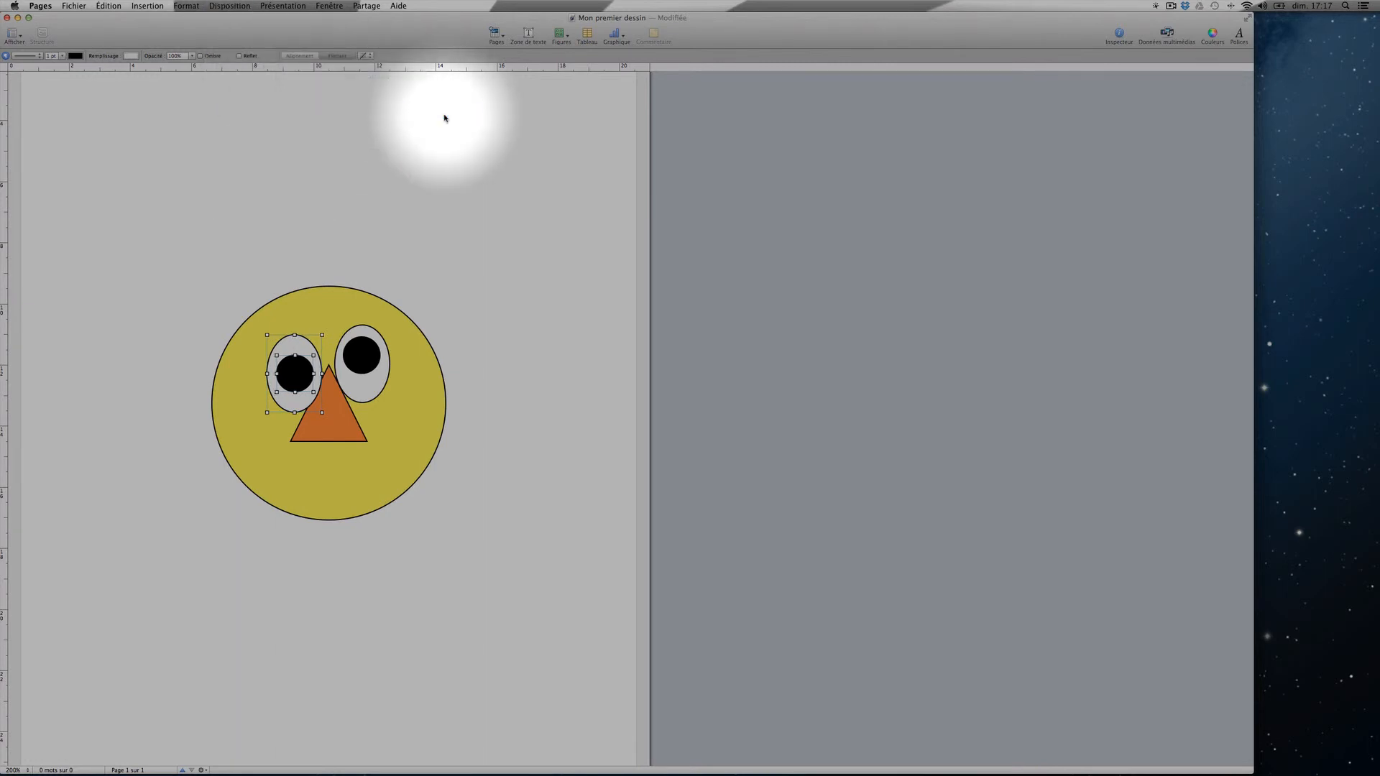
# - Align the left pupil with the lower edge of its white oval and group the two shapes
pyautogui.click(230, 6)
pyautogui.moveTo(402, 103)
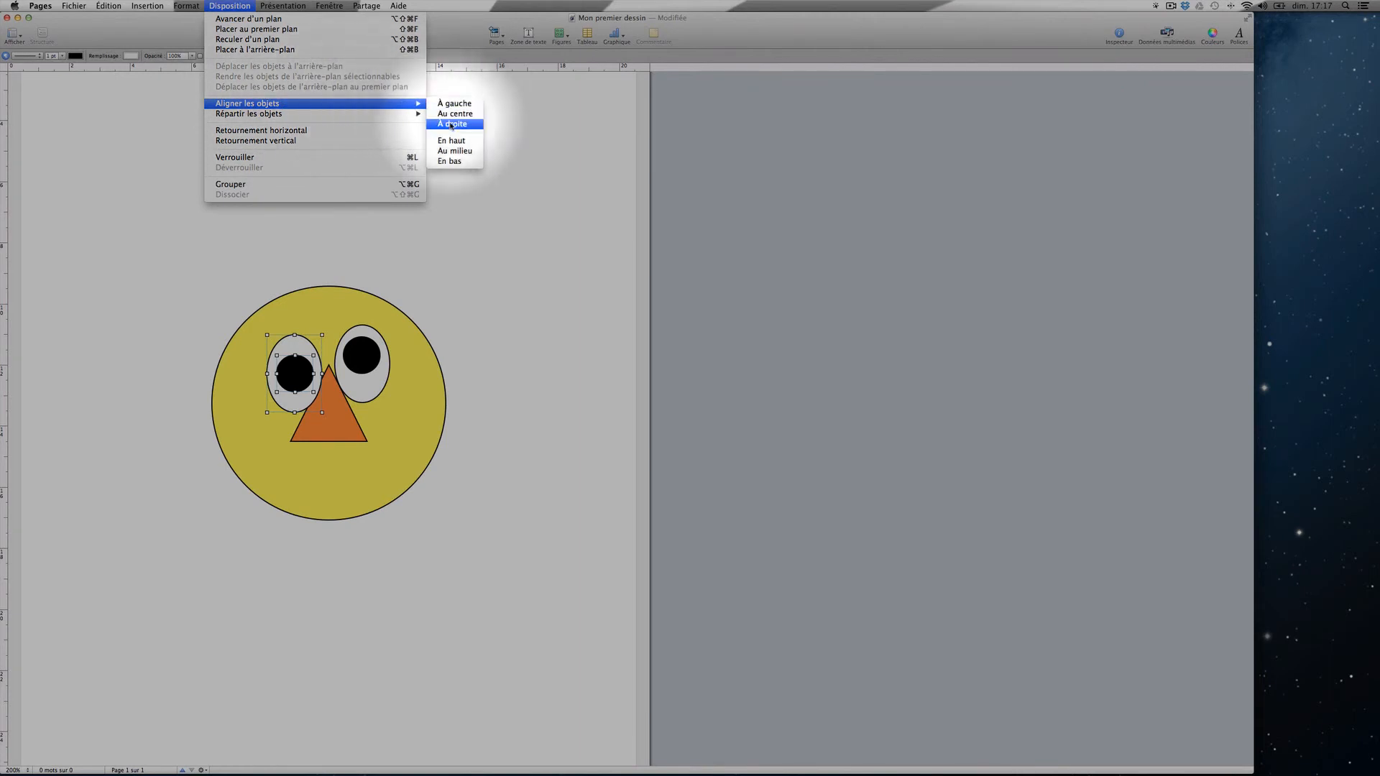
pyautogui.click(447, 161)
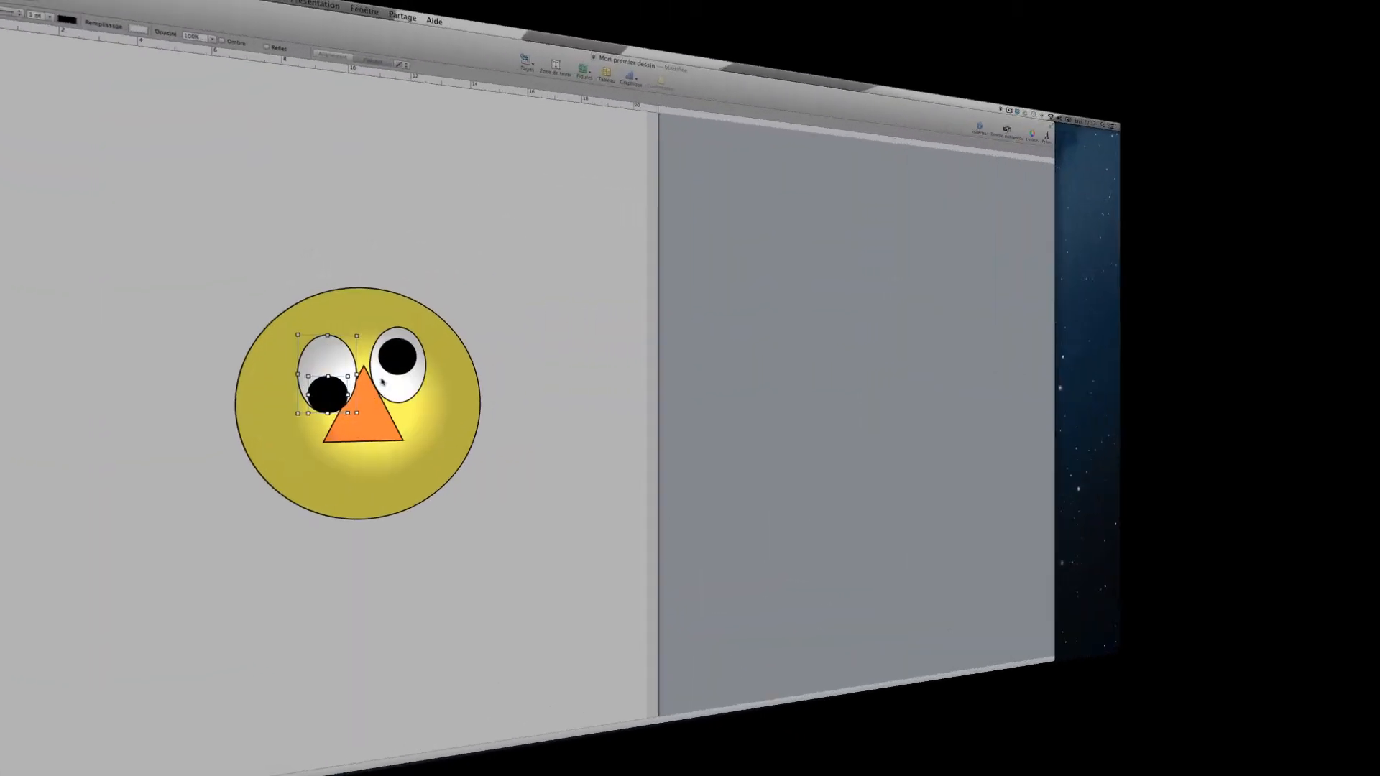
pyautogui.click(230, 6)
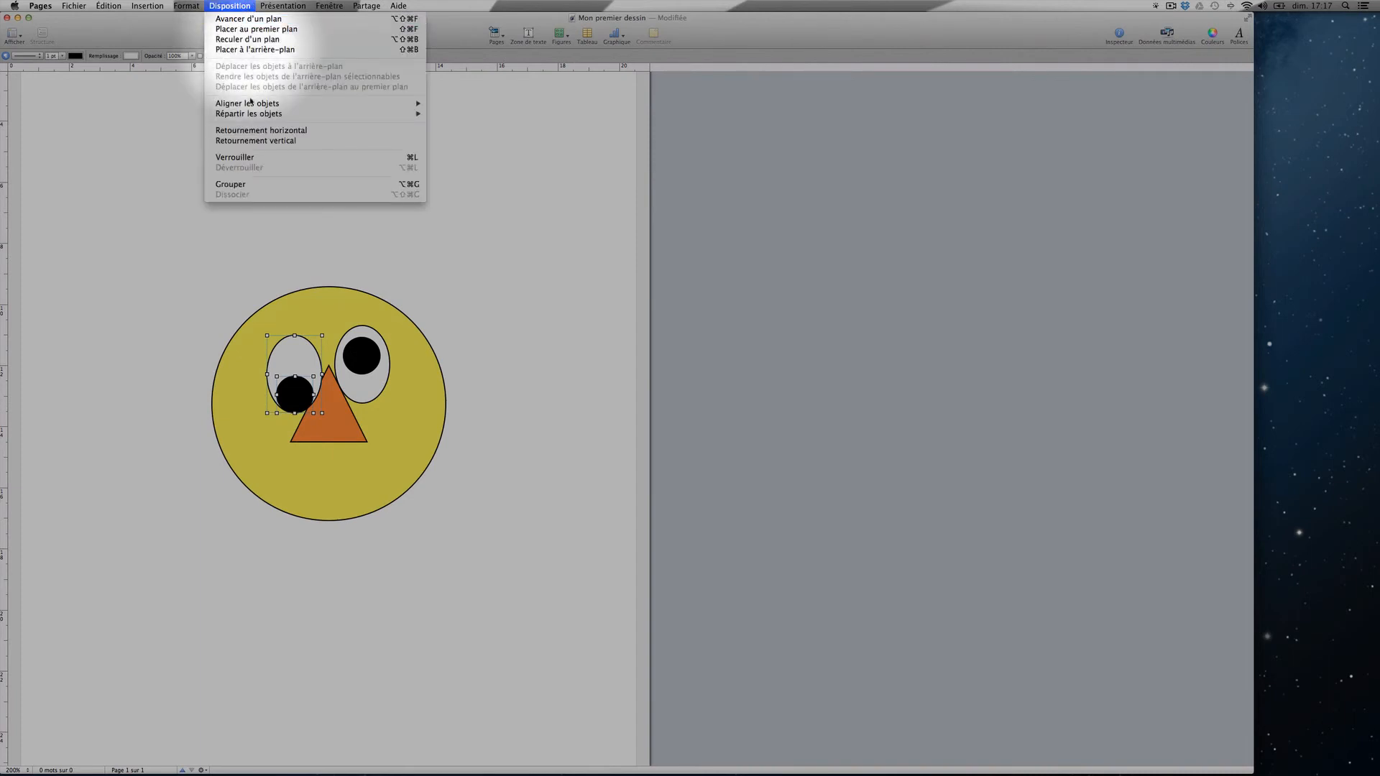
pyautogui.click(259, 185)
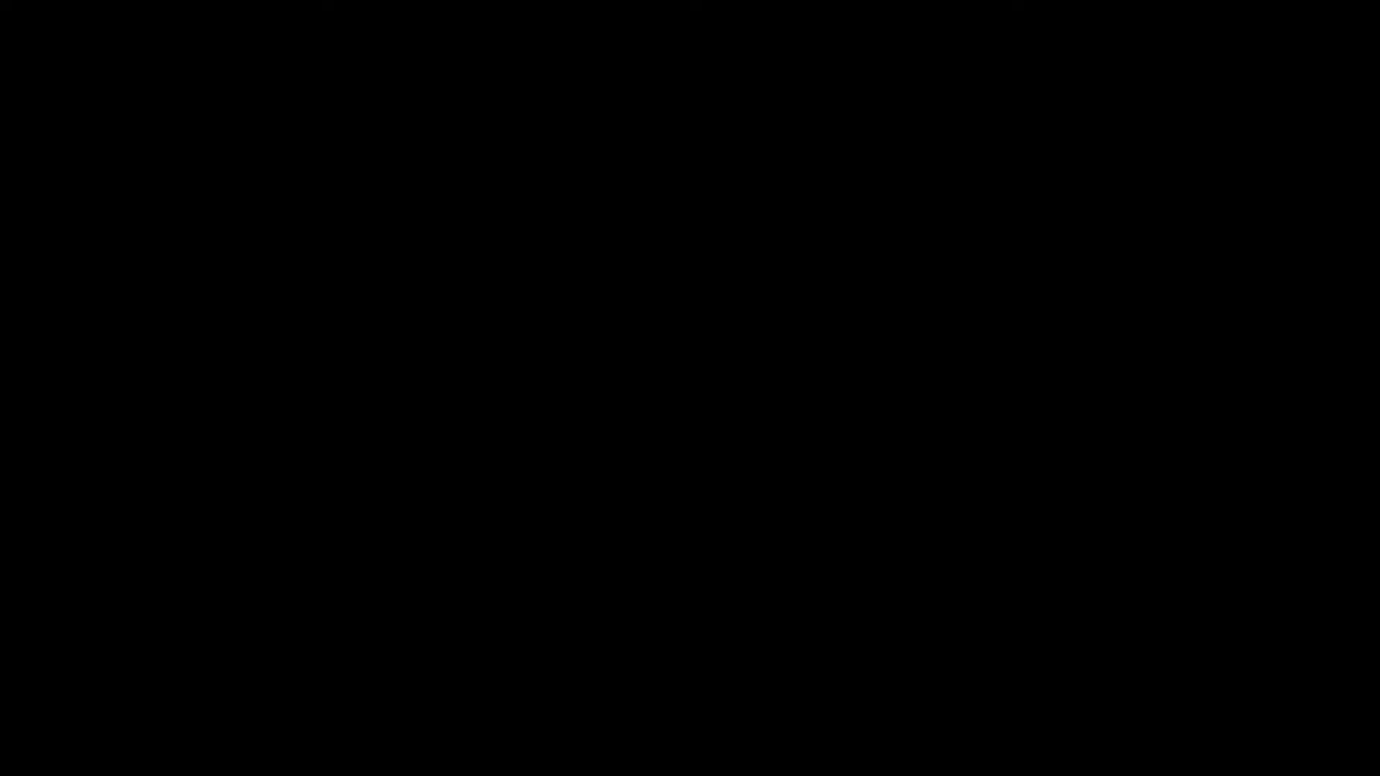
# - Select the right eye's pupil and white oval, then align them at their horizontal centres and along their lower edges
pyautogui.press('shift')
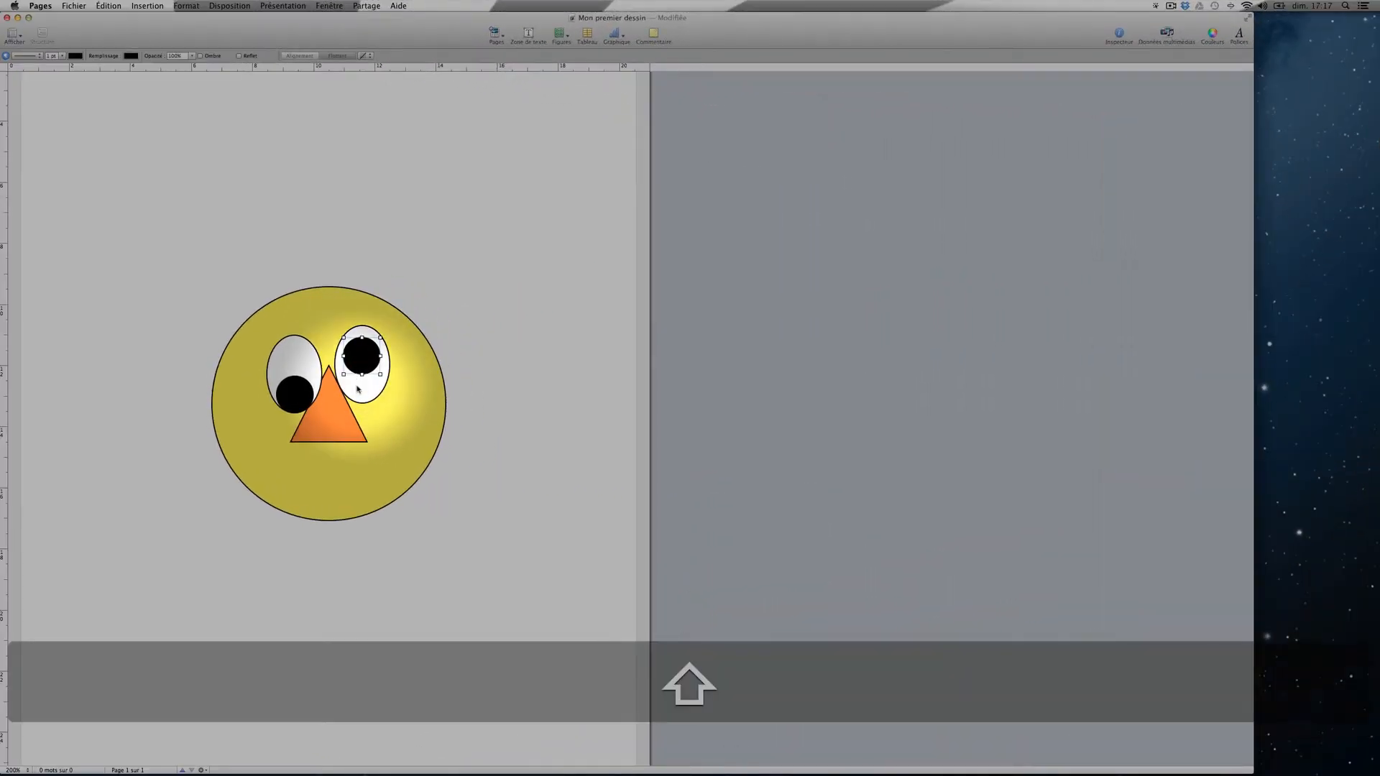
pyautogui.click(235, 7)
pyautogui.moveTo(230, 103)
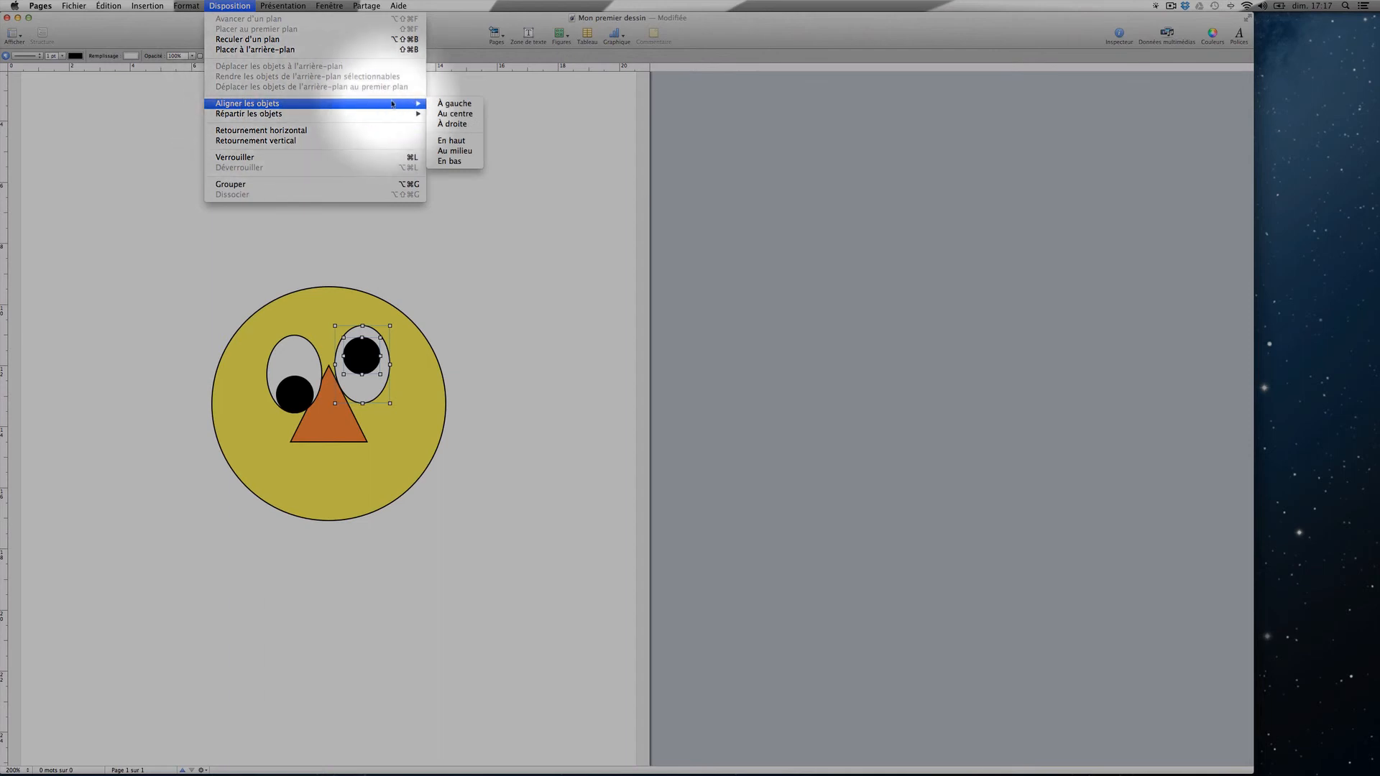
pyautogui.click(437, 114)
pyautogui.click(230, 6)
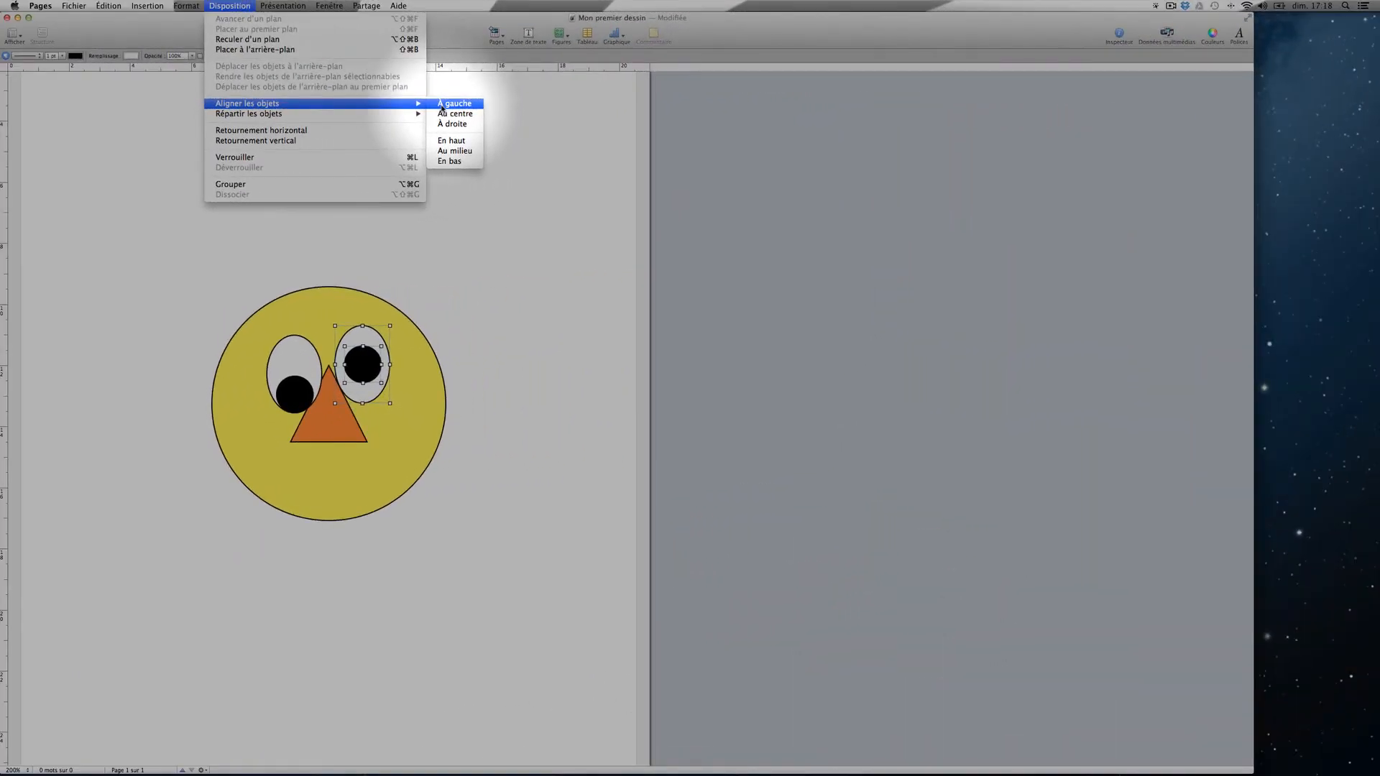
pyautogui.click(449, 161)
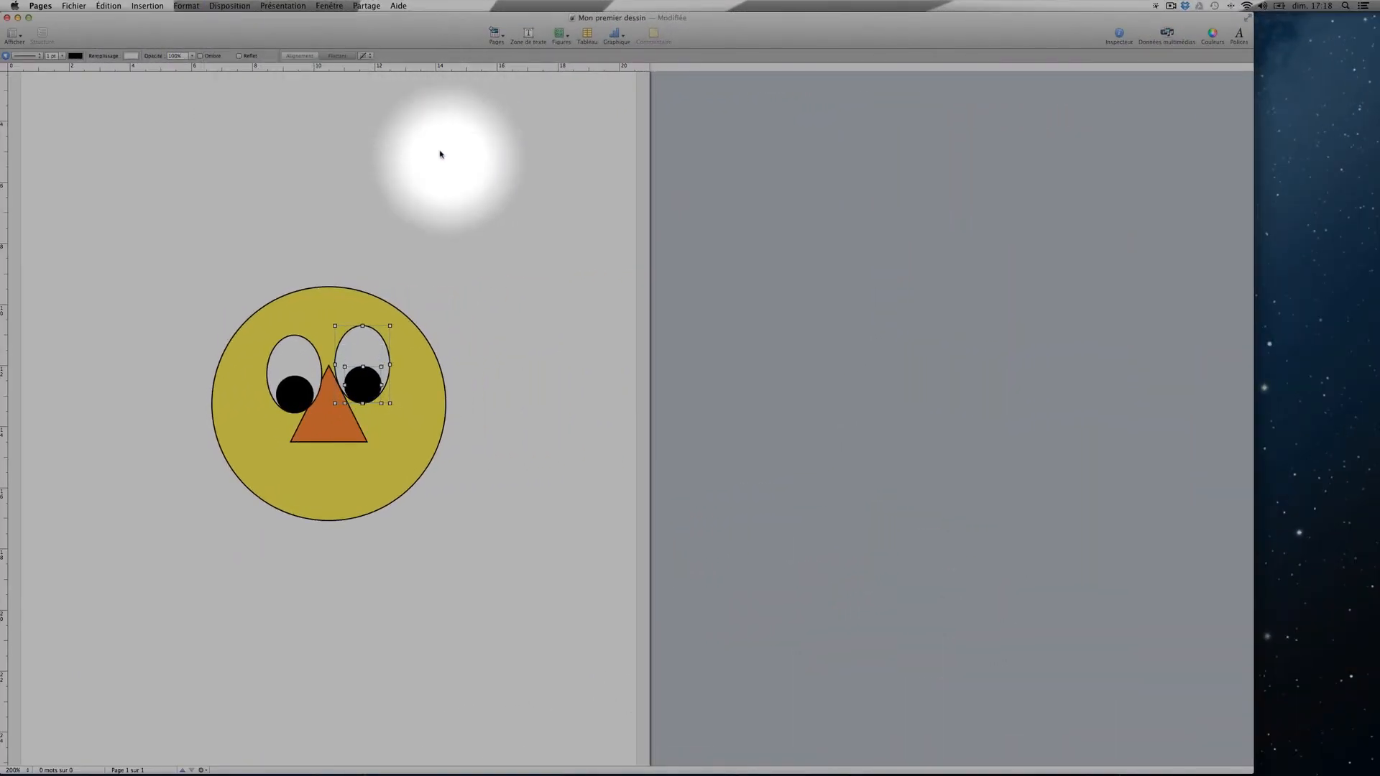
# - Group the right eye's pupil and white oval, then align the right and left eyes along their lower edges
pyautogui.click(229, 6)
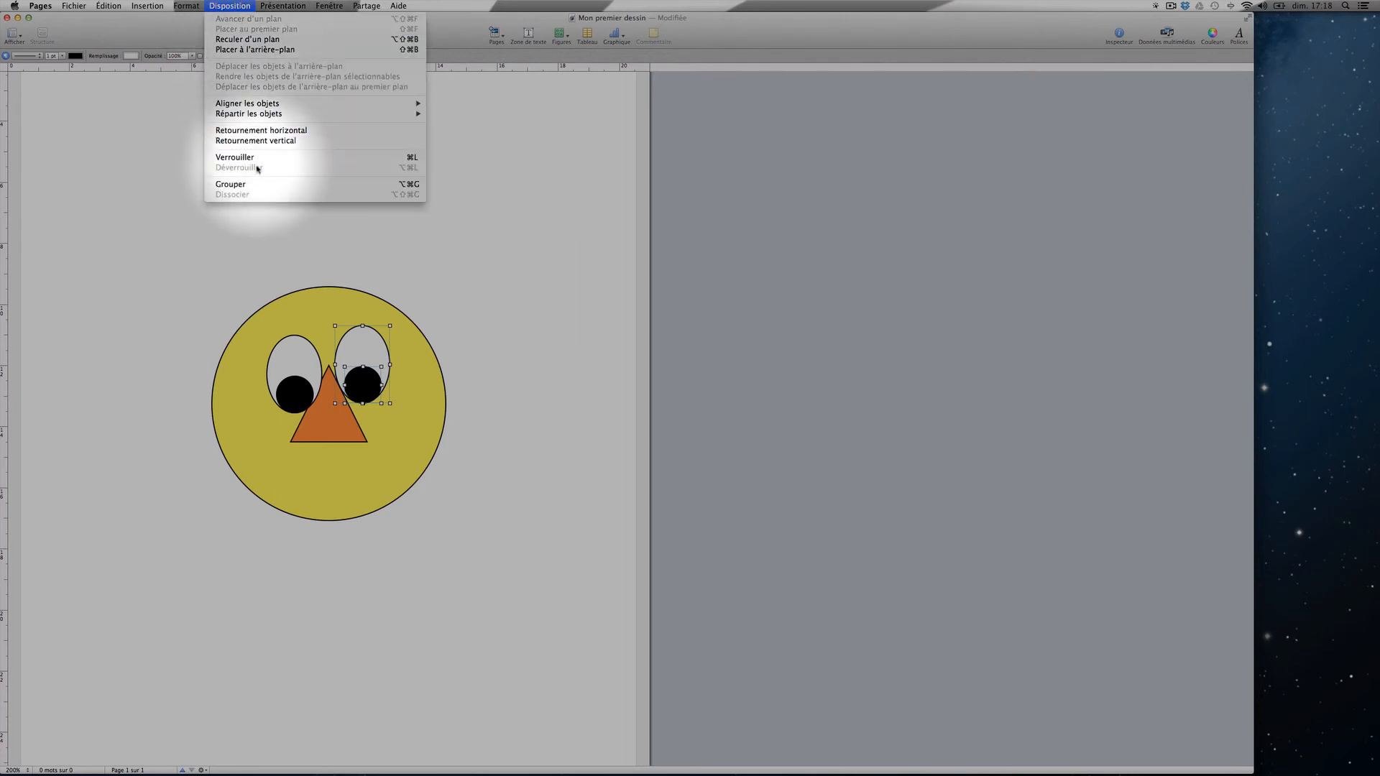
pyautogui.click(244, 184)
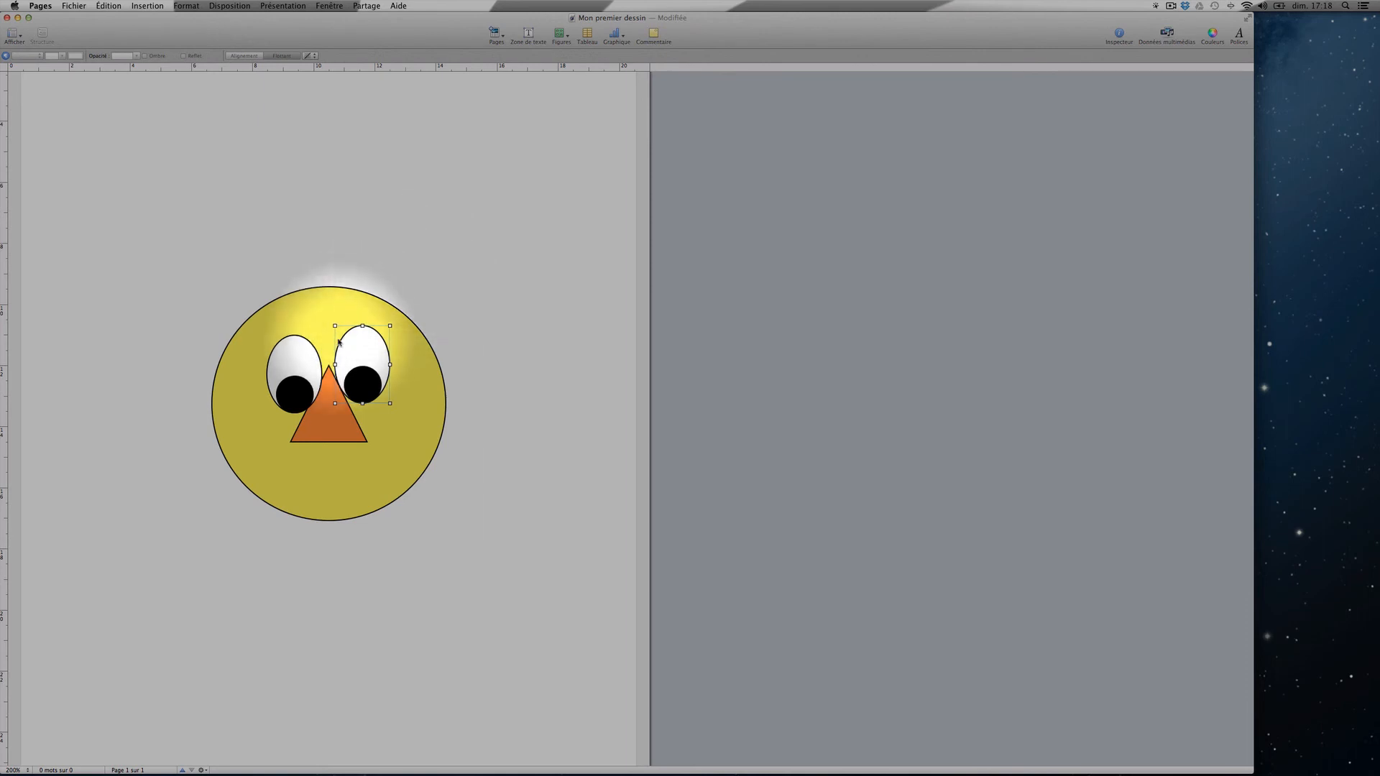
pyautogui.keyDown('shift'); pyautogui.click(306, 354); pyautogui.keyUp('shift')
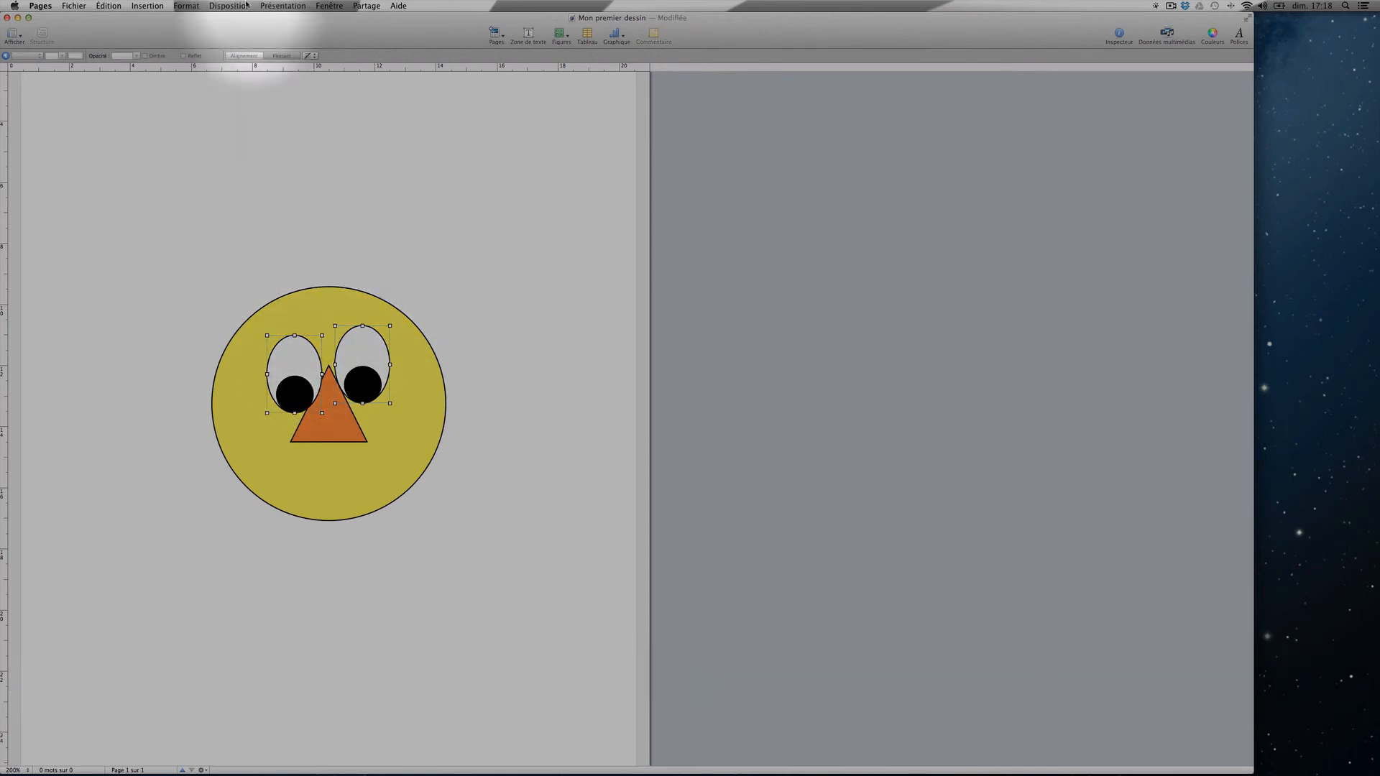
pyautogui.click(224, 5)
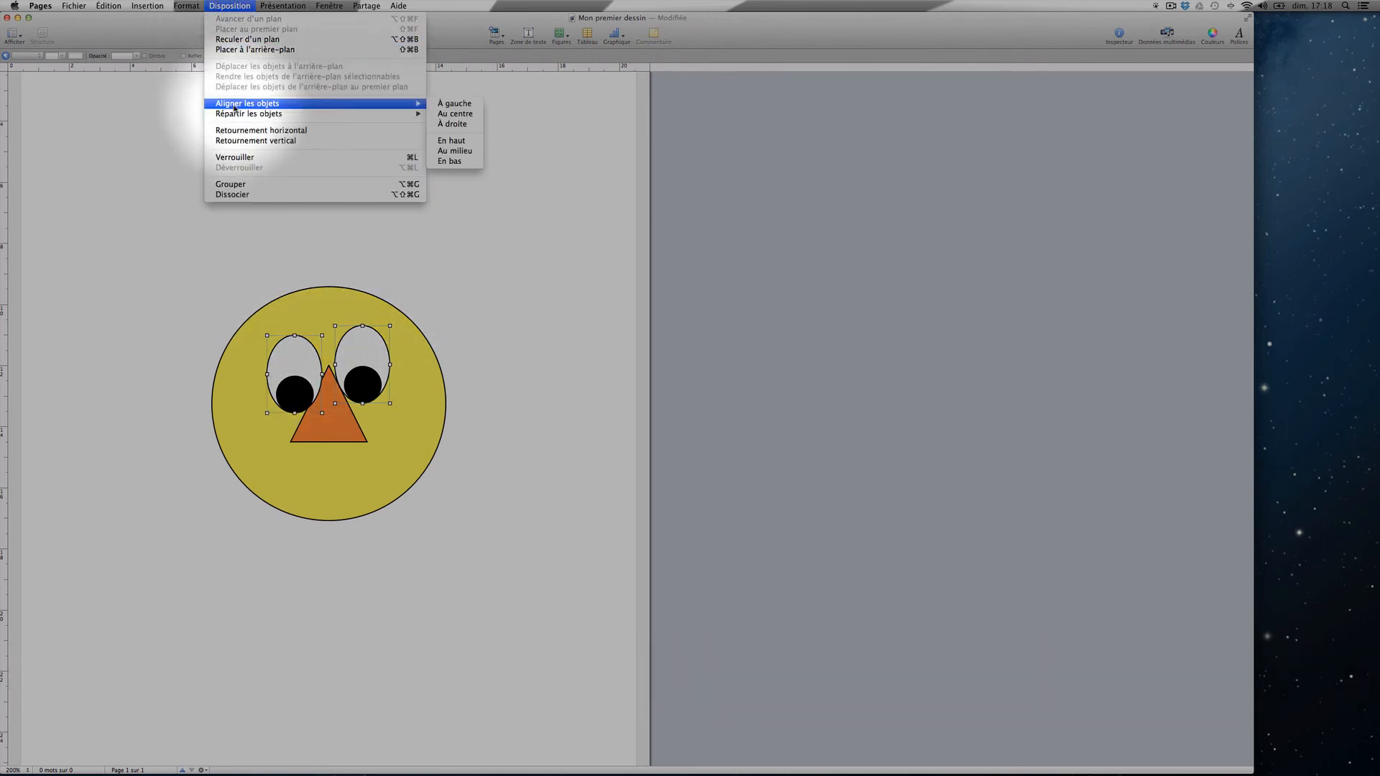
pyautogui.click(458, 162)
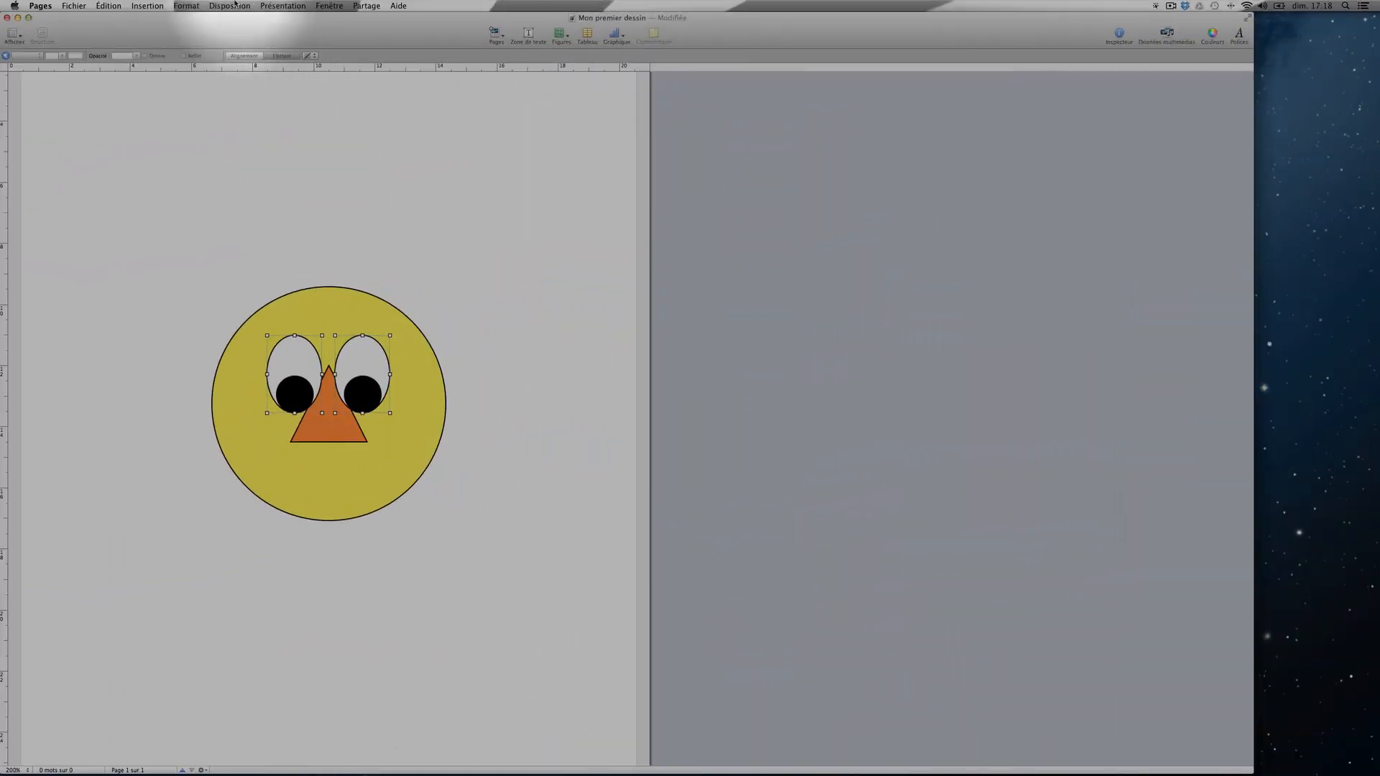
# - Group the two eyes, then align them with the yellow face and triangle group at their horizontal centres
pyautogui.click(230, 5)
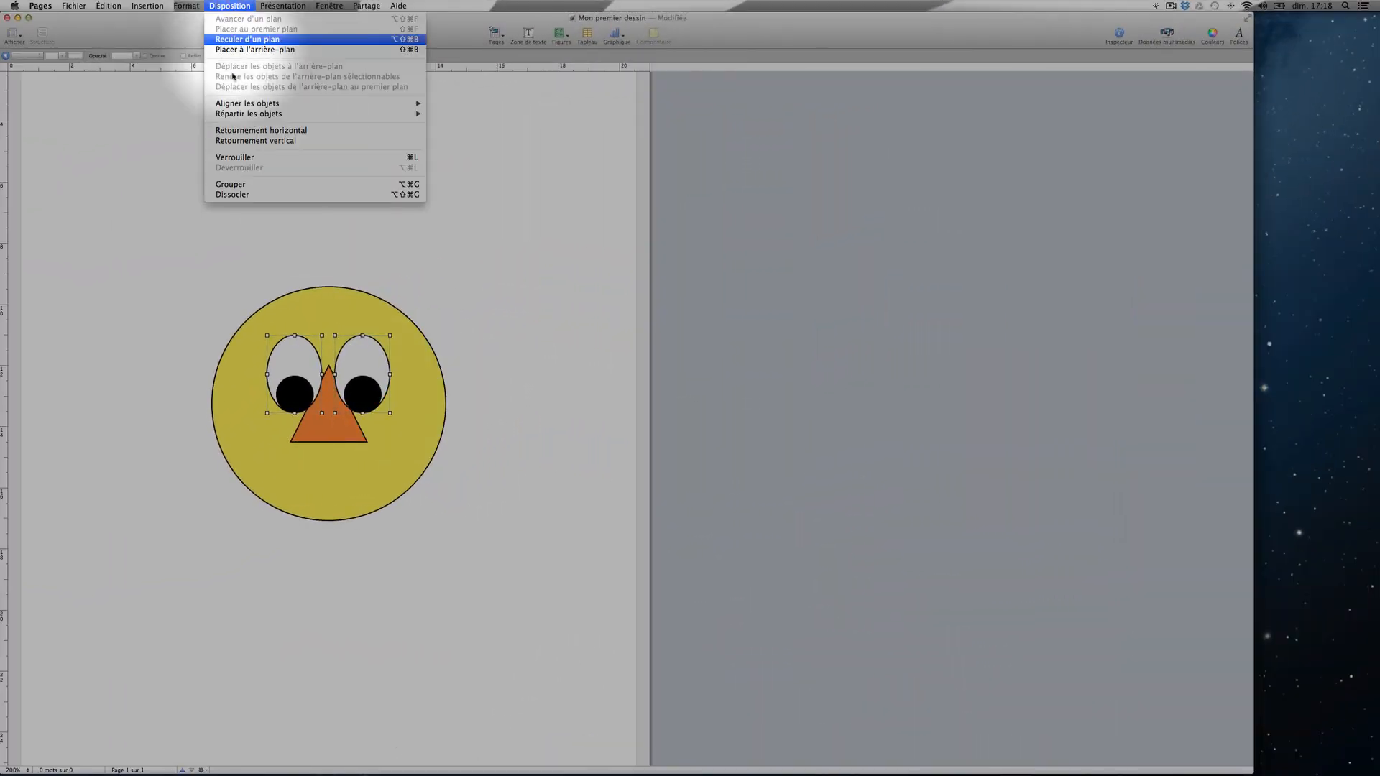
pyautogui.click(230, 184)
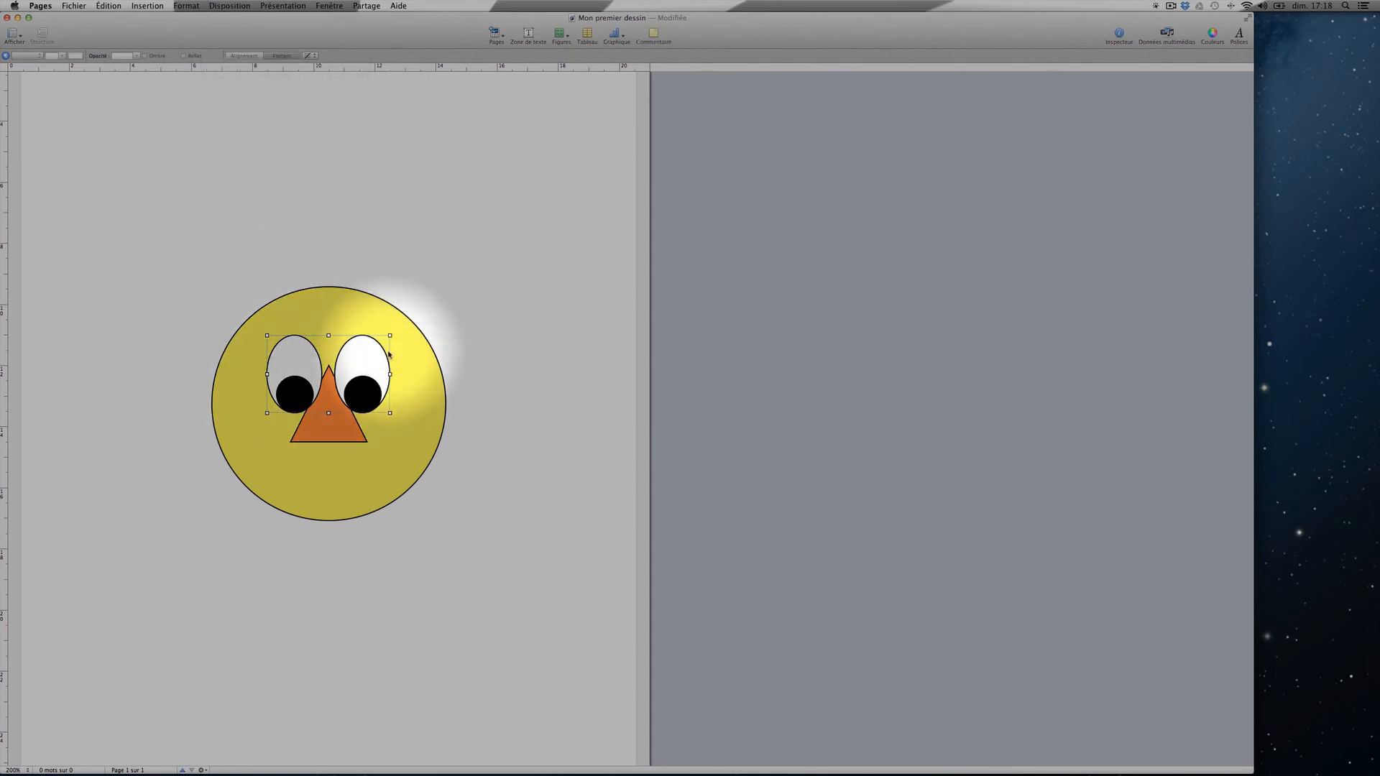
pyautogui.press('shift')
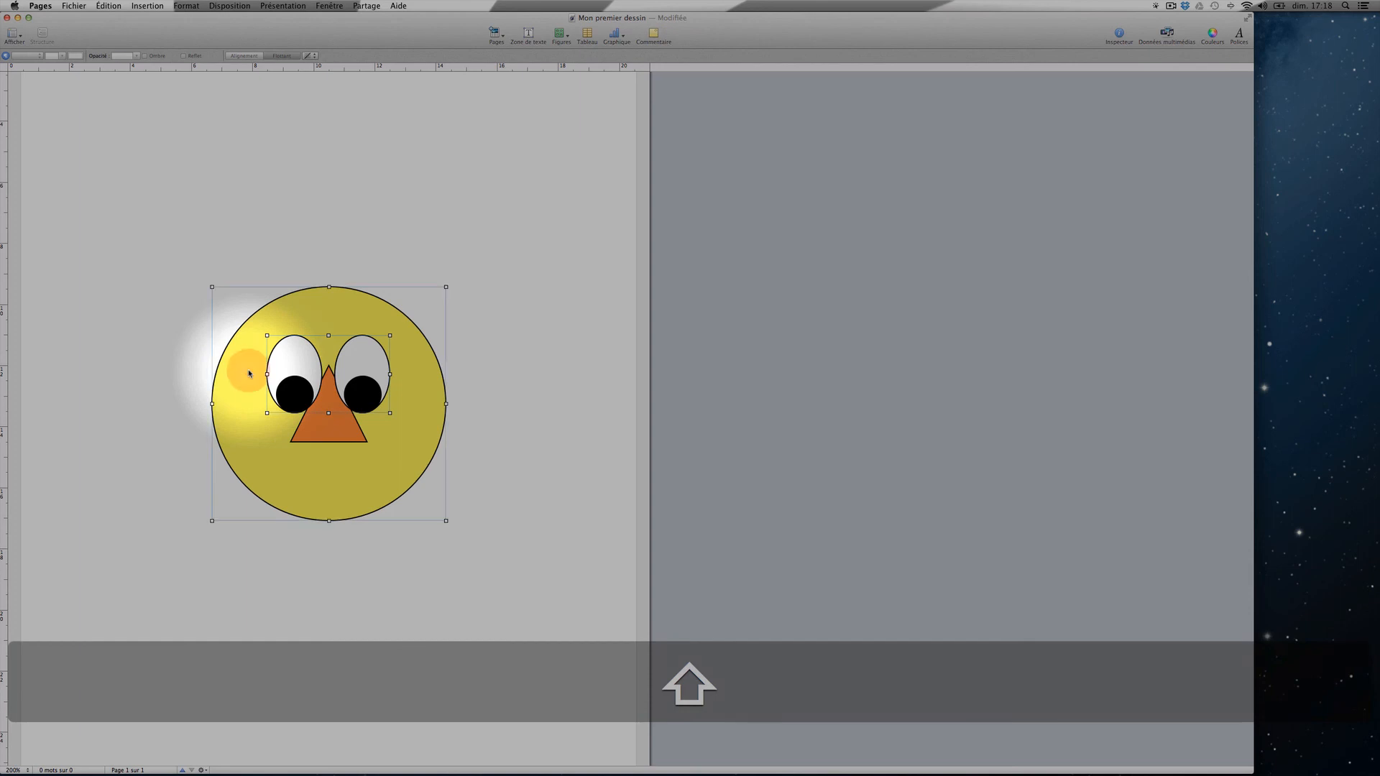
pyautogui.click(231, 5)
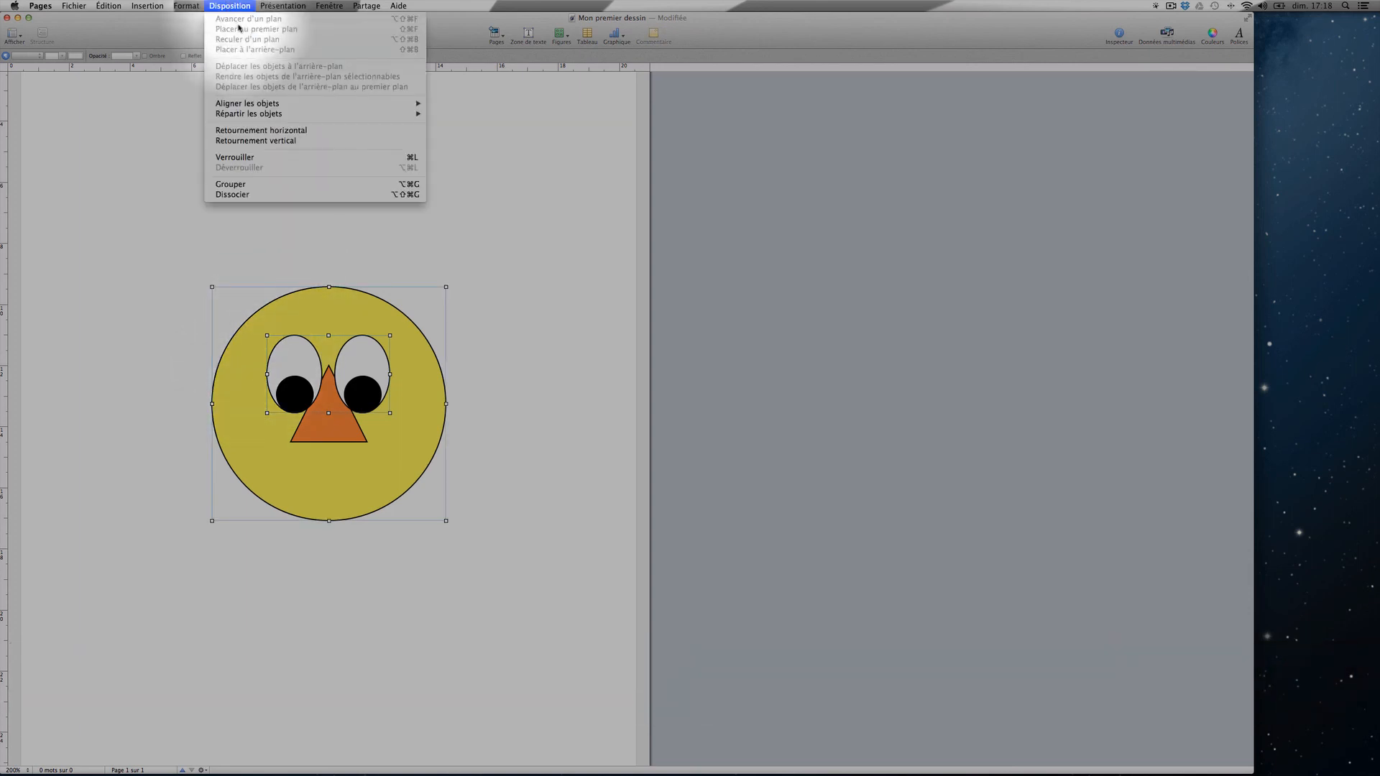
pyautogui.moveTo(338, 103)
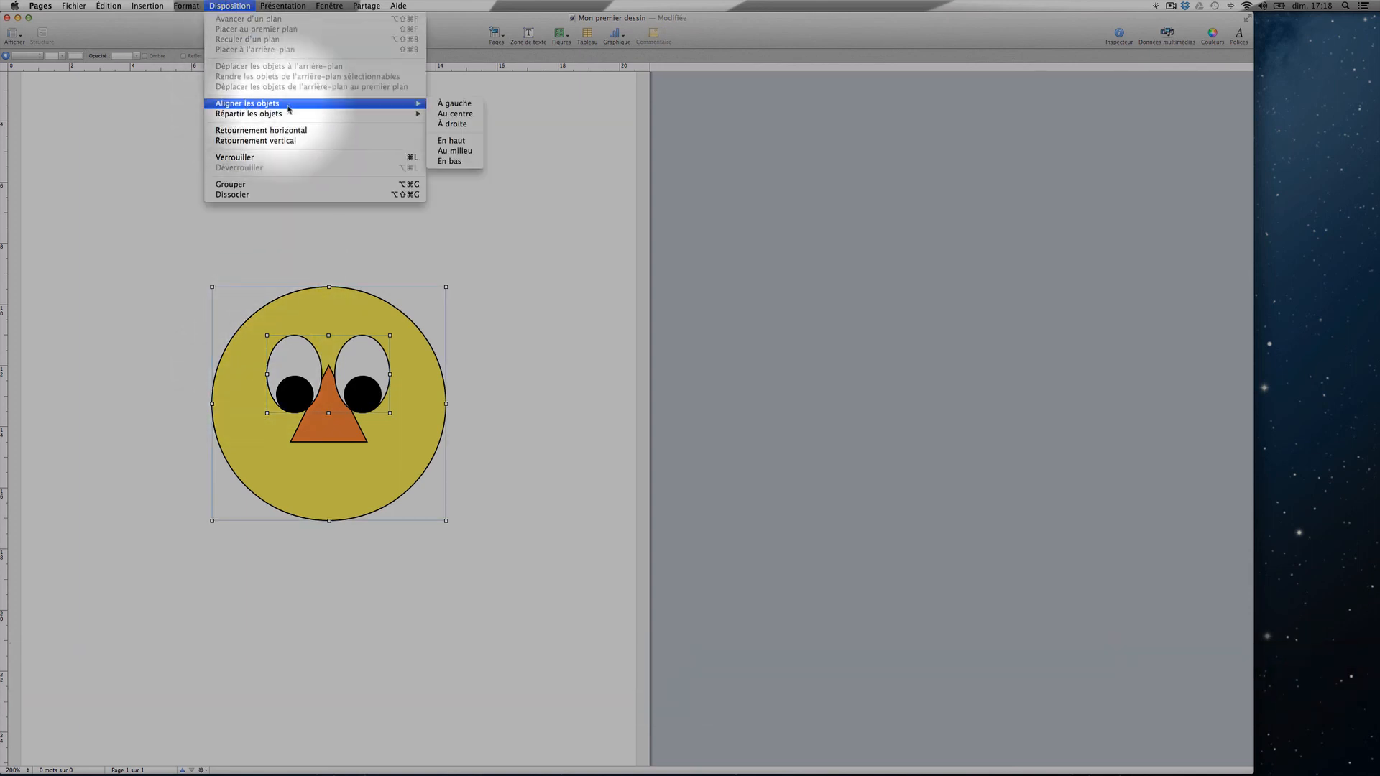
pyautogui.click(434, 114)
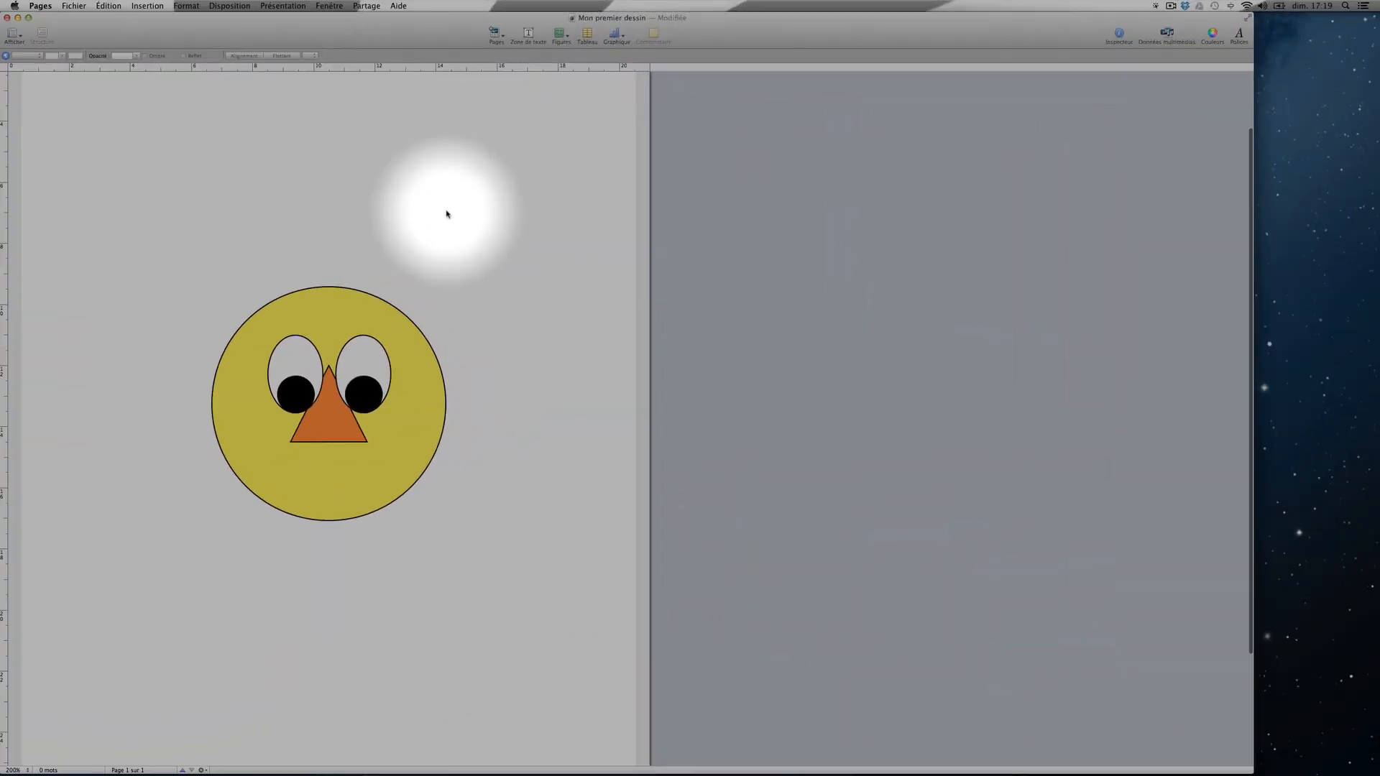
# - Select the eyes together with the yellow face and triangle and group them into one object
pyautogui.click(127, 209)
pyautogui.moveTo(135, 220); pyautogui.dragTo(524, 572)
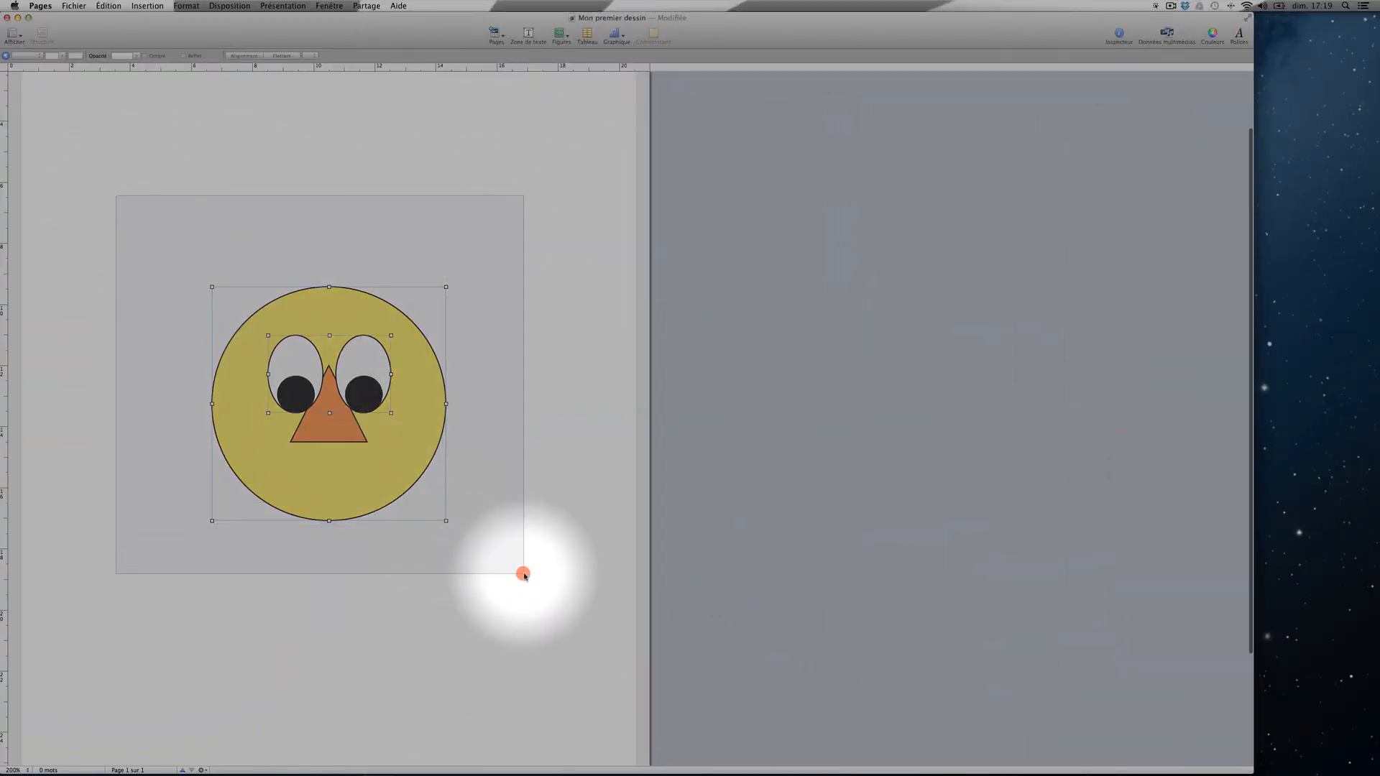
pyautogui.click(232, 4)
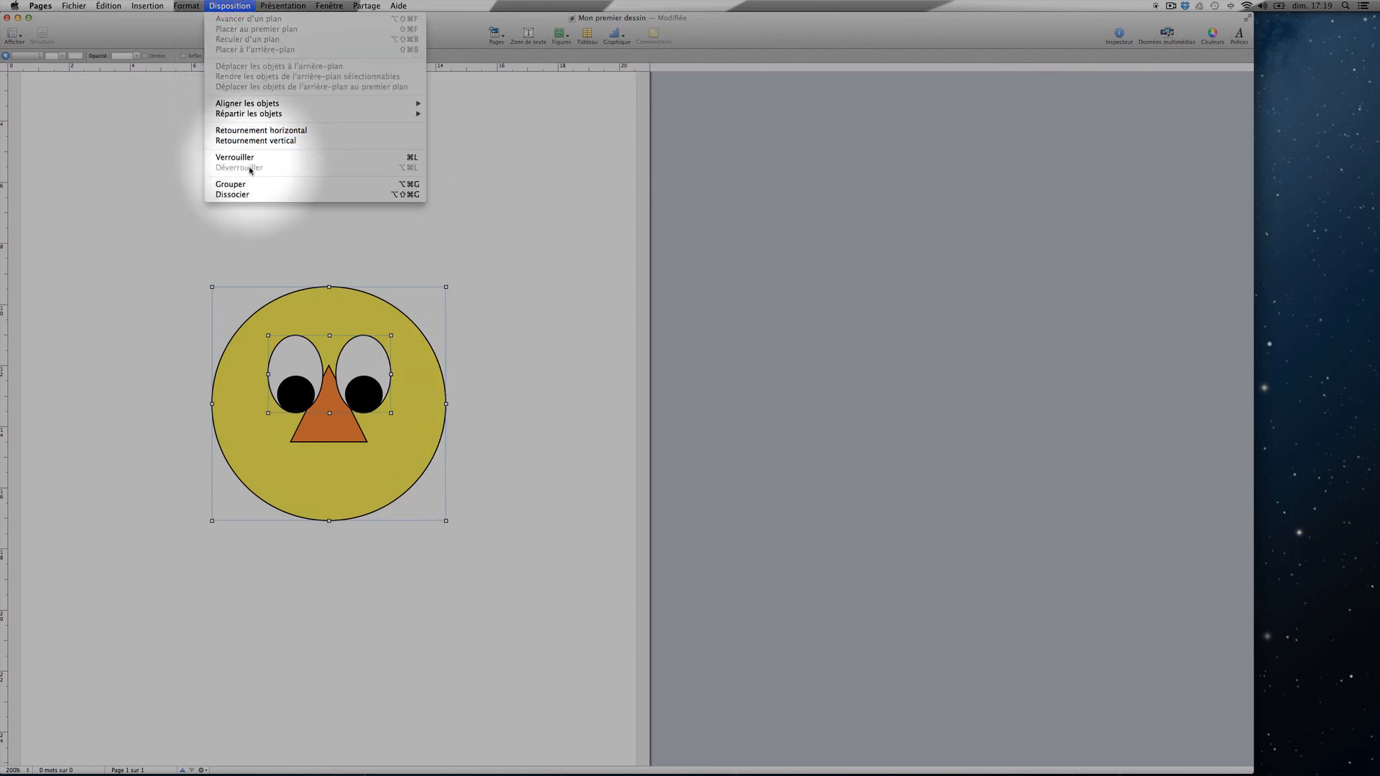